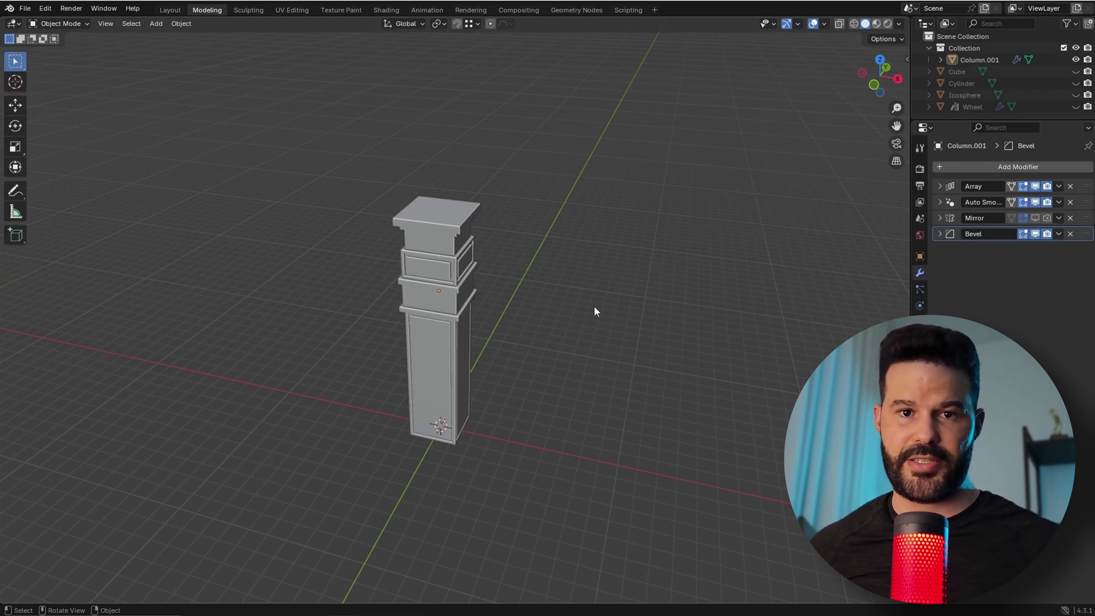
Step: In Edit Mode, raise the column's top face along Z into a taller block
{"action": "key", "text": "Tab"}
{"action": "left_click", "coordinate": [435, 210]}
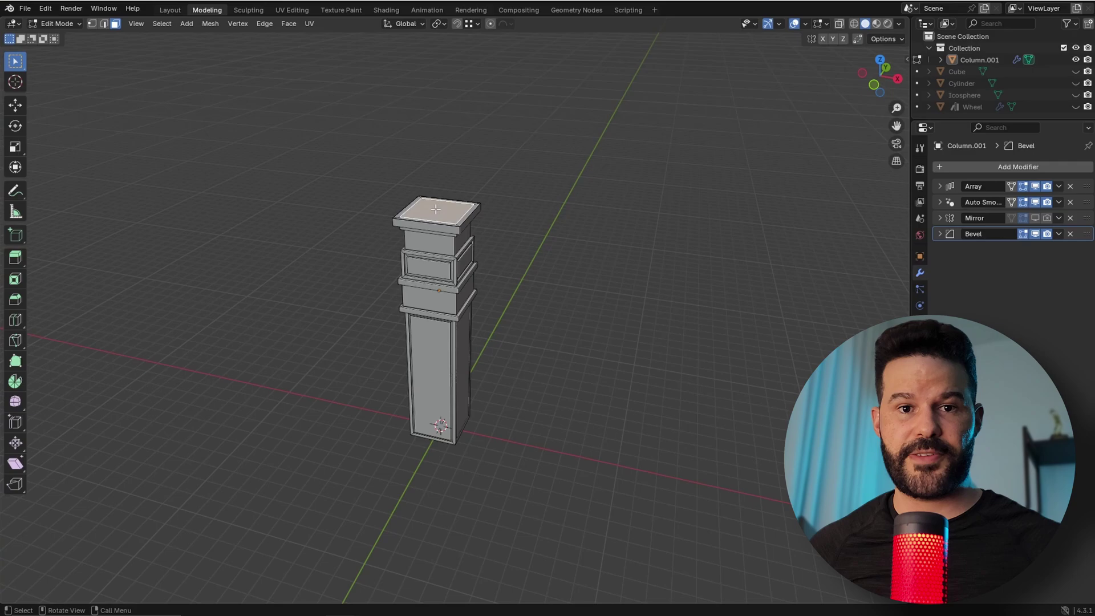
{"action": "key", "text": "g"}
{"action": "key", "text": "z"}
{"action": "key", "text": "z"}
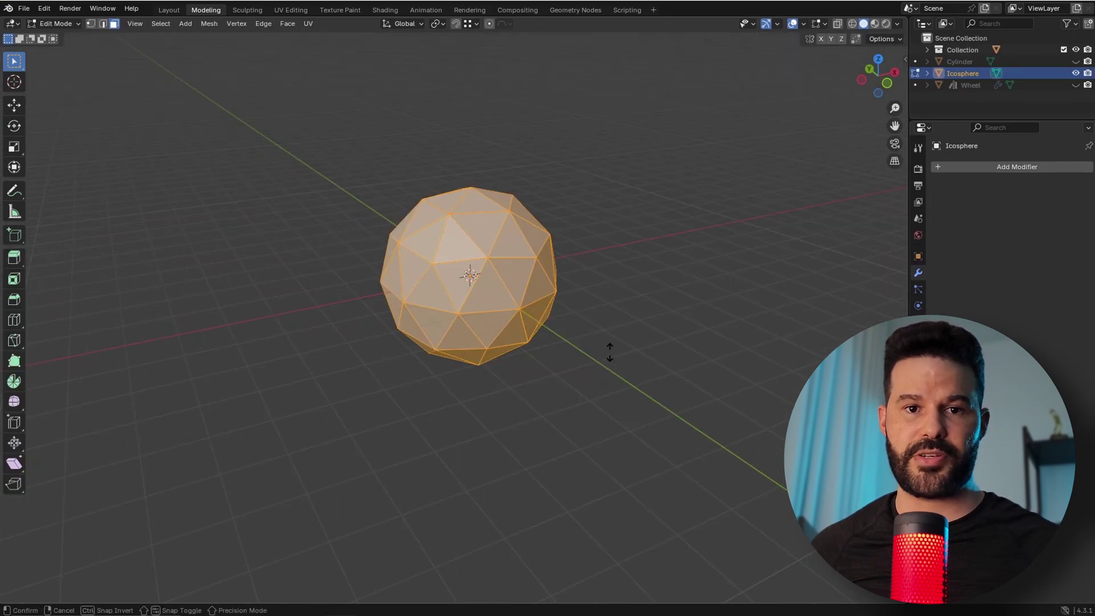
Step: Extrude the icosphere's faces individually, scale them down, then deselect all
{"action": "key", "text": "alt+e"}
{"action": "left_click", "coordinate": [631, 383]}
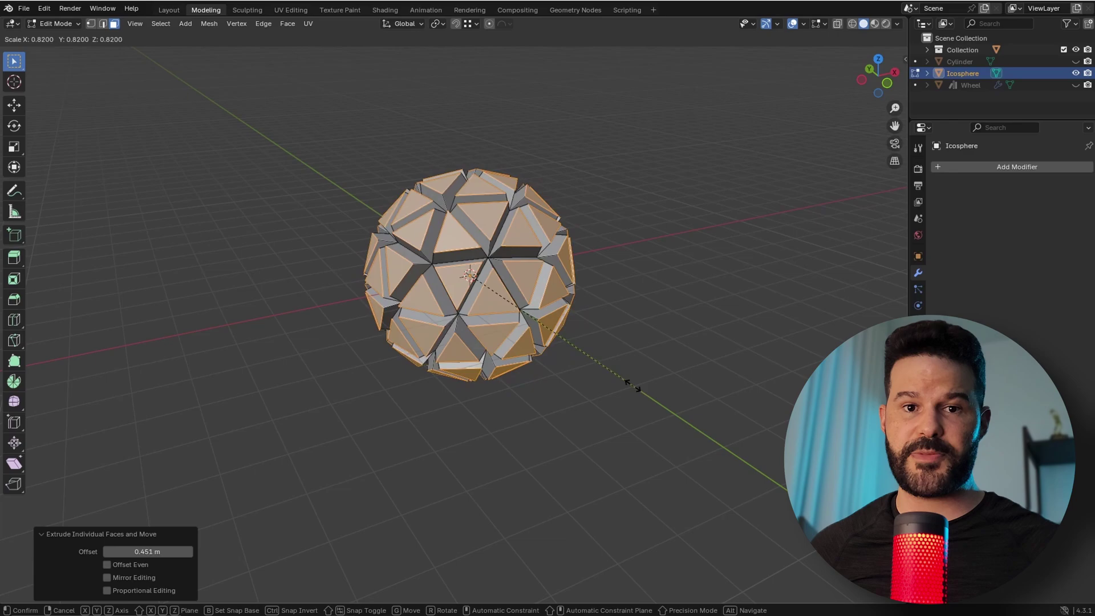
{"action": "key", "text": "s"}
{"action": "left_click", "coordinate": [602, 361]}
{"action": "key", "text": "alt+a"}
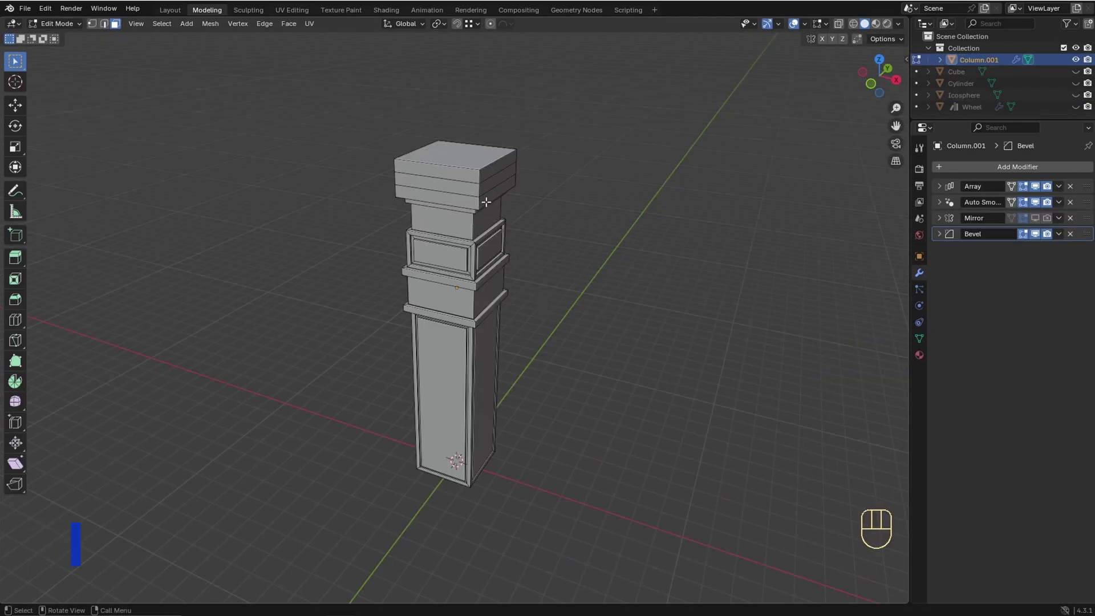
Step: Extrude the column's top band outward with Extrude Faces Along Normals
{"action": "left_click", "coordinate": [487, 194], "text": "alt"}
{"action": "key", "text": "alt+e"}
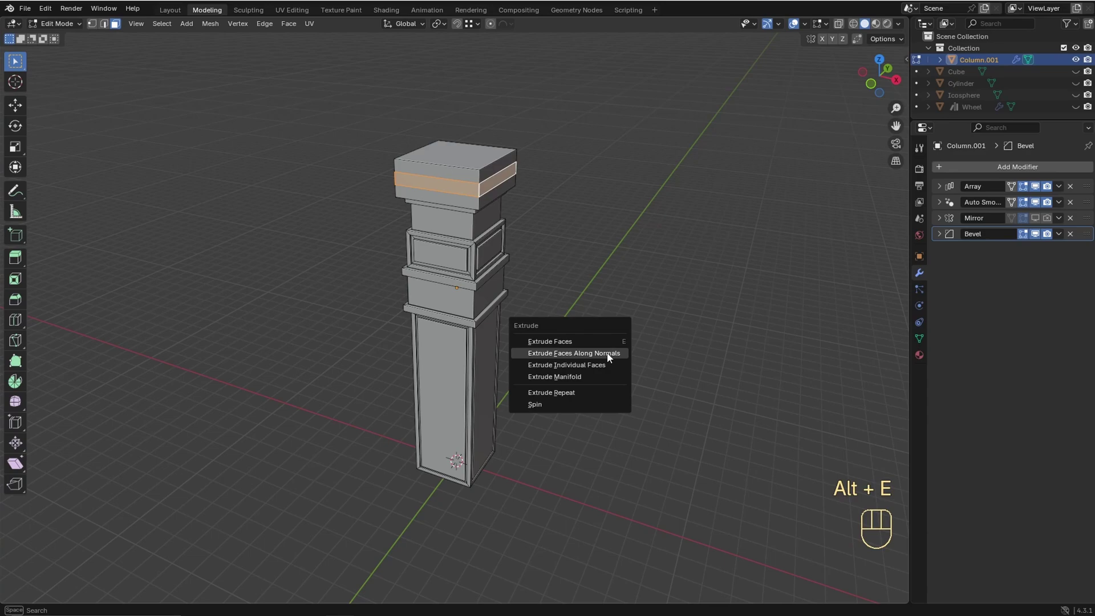
{"action": "left_click", "coordinate": [608, 353]}
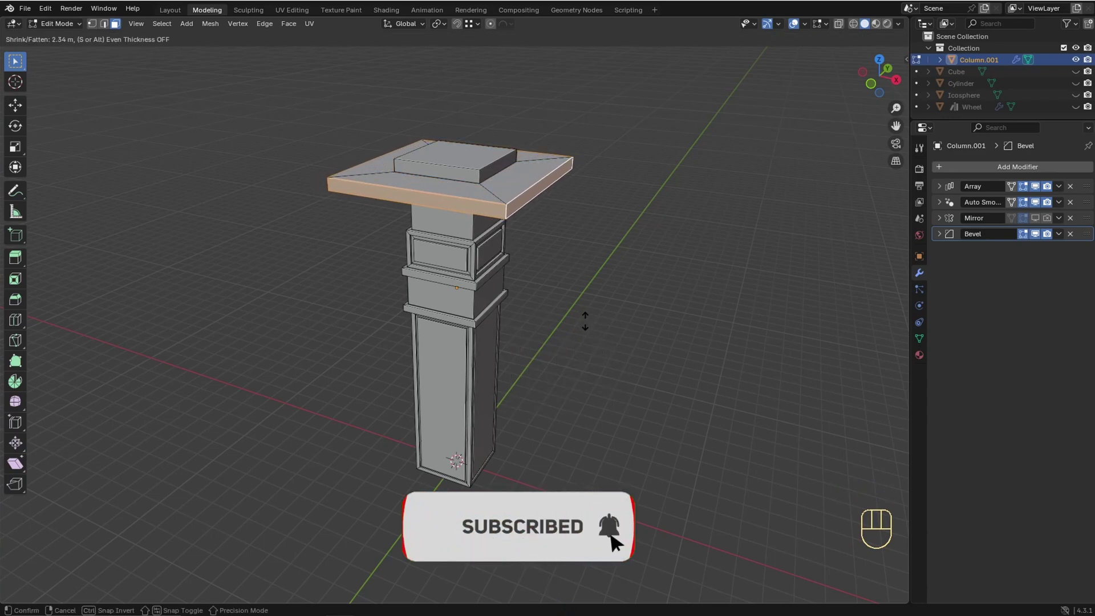
{"action": "left_click", "coordinate": [597, 355]}
{"action": "key", "text": "Tab"}
{"action": "mouse_move", "coordinate": [596, 354]}
{"action": "middle_mouse_down"}
{"action": "mouse_move", "coordinate": [624, 331]}
{"action": "mouse_move", "coordinate": [604, 362]}
{"action": "middle_mouse_up"}
Step: Undo that, then extrude the top band as a plain extrusion locked to Z
{"action": "key", "text": "ctrl+z"}
{"action": "key", "text": "ctrl+z"}
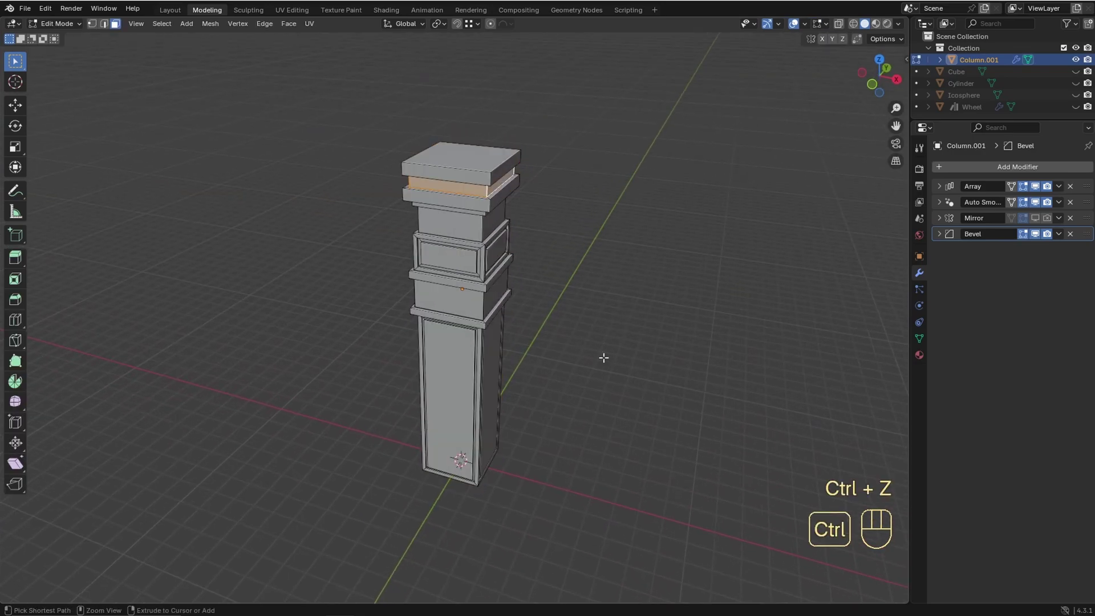
{"action": "key", "text": "e"}
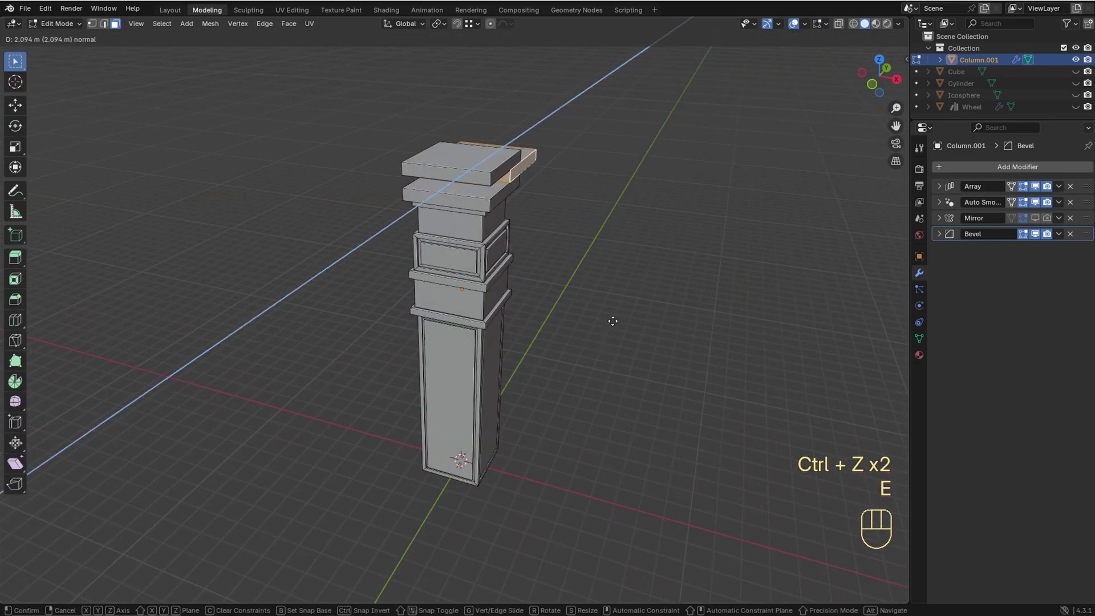
{"action": "key", "text": "x"}
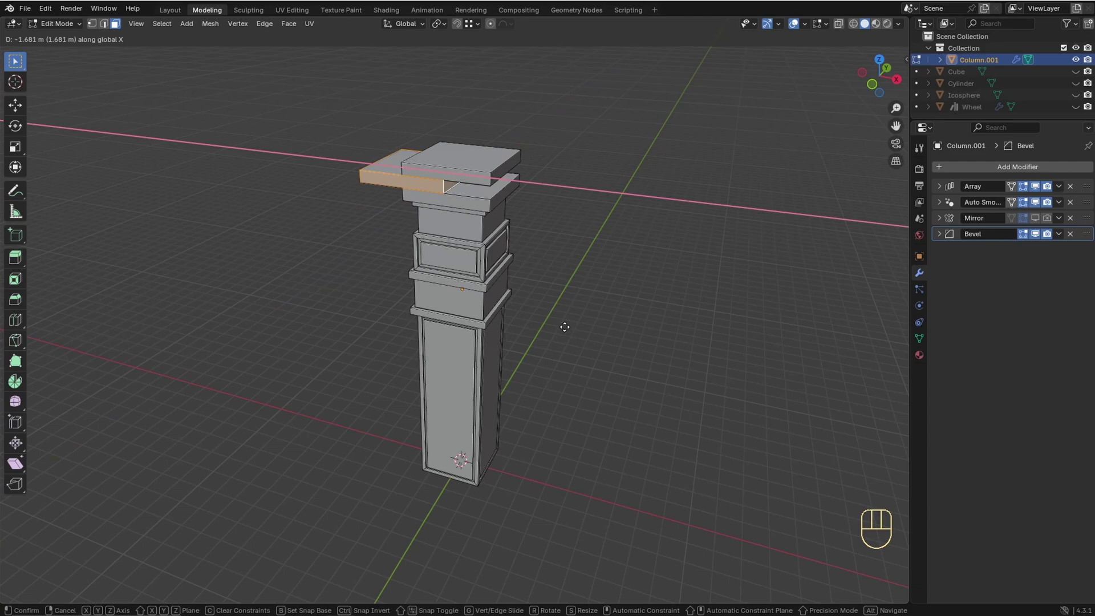
{"action": "key", "text": "z"}
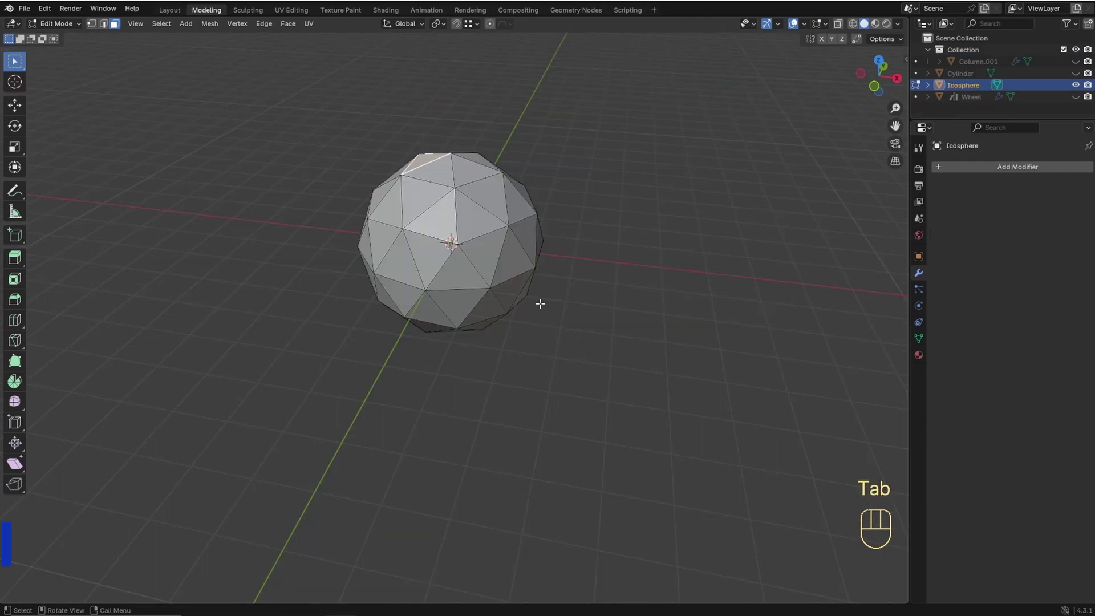
Step: Select all icosphere faces and apply Extrude Individual Faces
{"action": "key", "text": "a"}
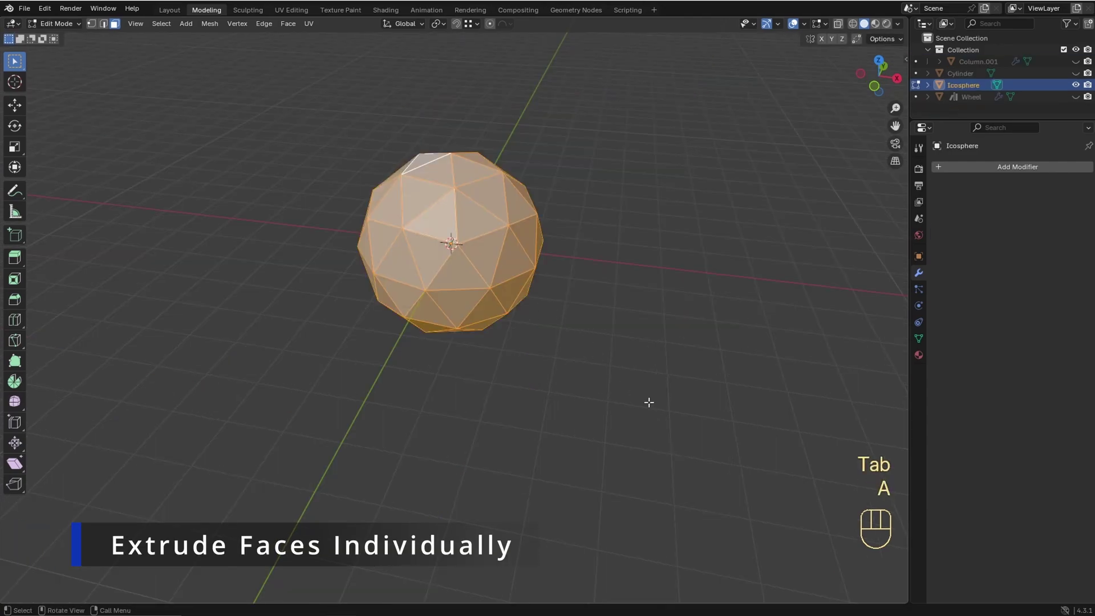
{"action": "key", "text": "alt+e"}
{"action": "left_click", "coordinate": [649, 411]}
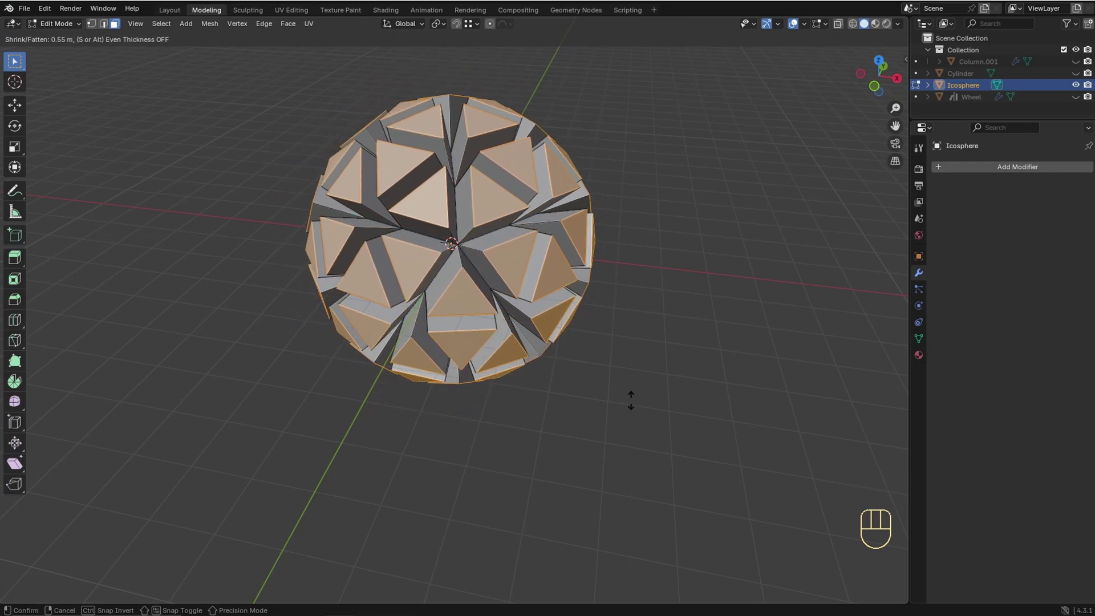
{"action": "left_click", "coordinate": [630, 400]}
{"action": "middle_click_drag", "start_coordinate": [630, 394], "coordinate": [651, 365]}
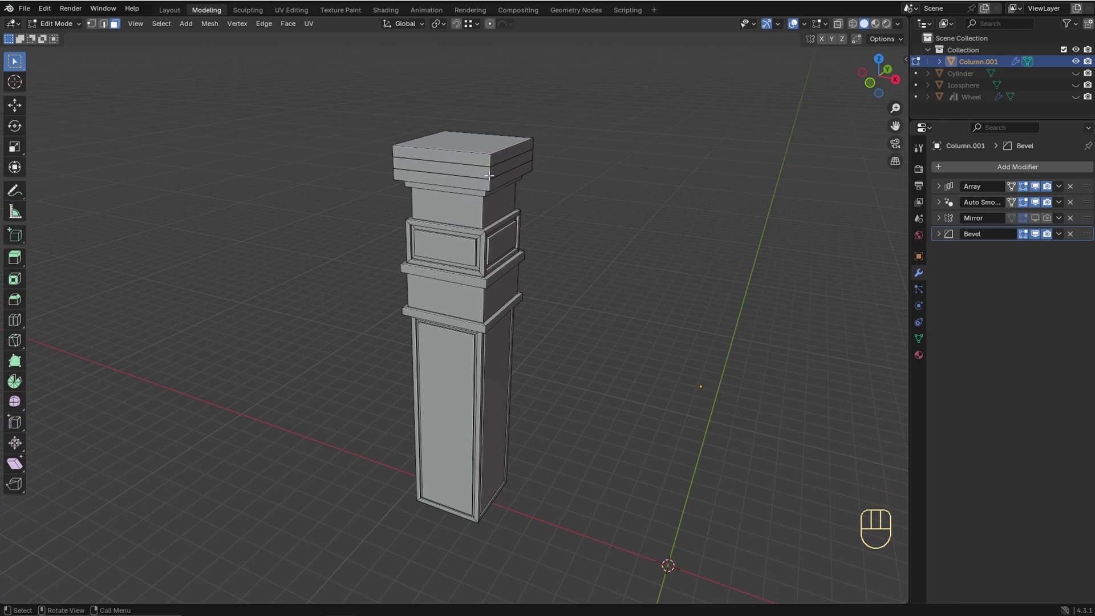
Step: Extrude the column's top band as individual faces at a 1.78 m offset
{"action": "left_click", "coordinate": [489, 175], "text": "alt"}
{"action": "key", "text": "alt+e"}
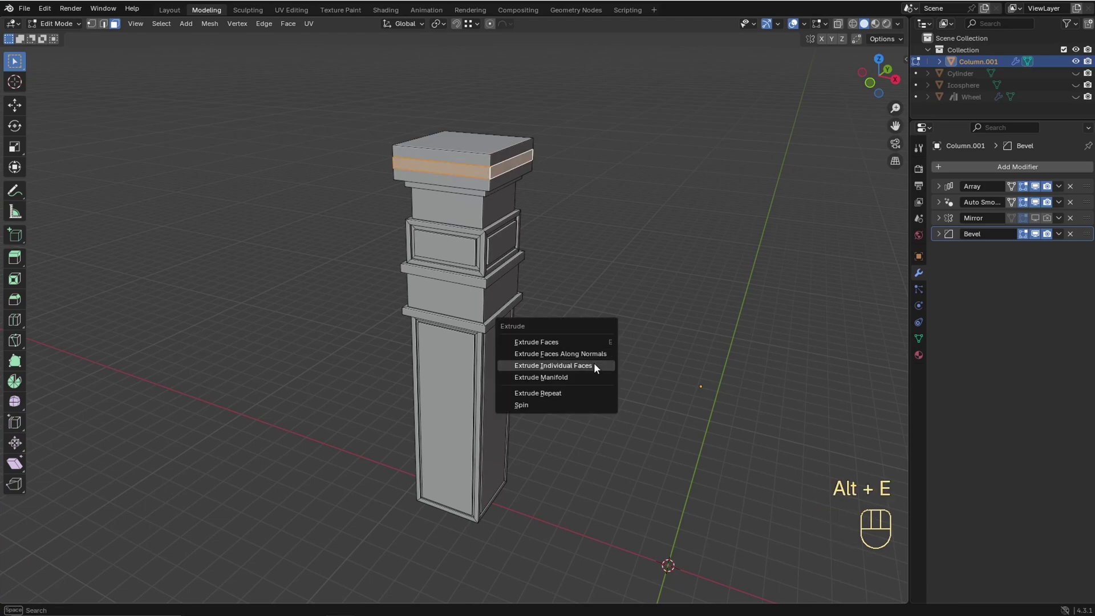
{"action": "left_click", "coordinate": [594, 363]}
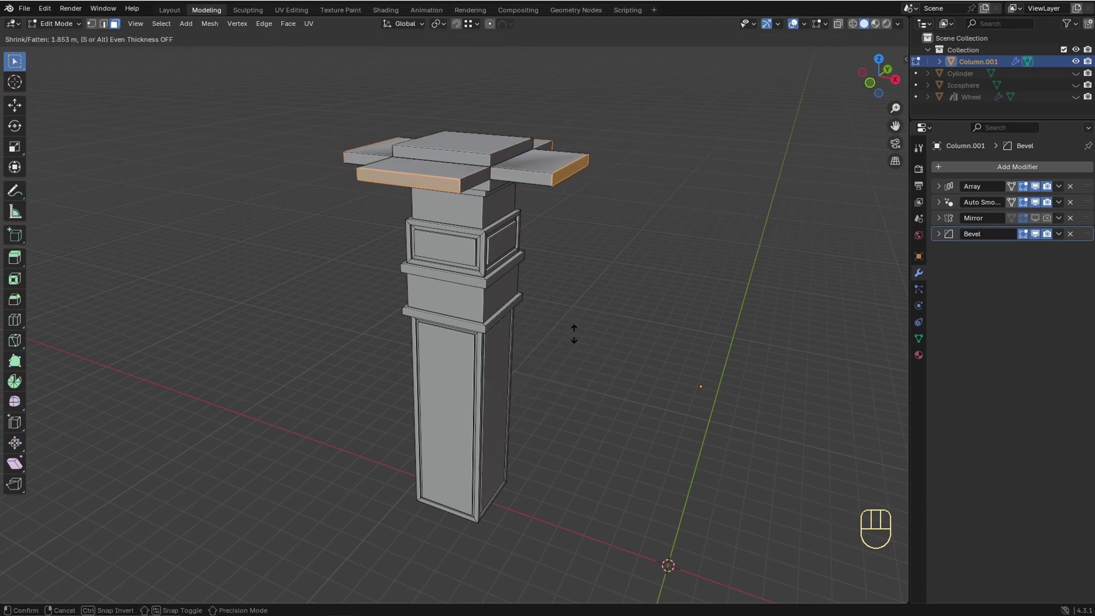
{"action": "left_click", "coordinate": [577, 336]}
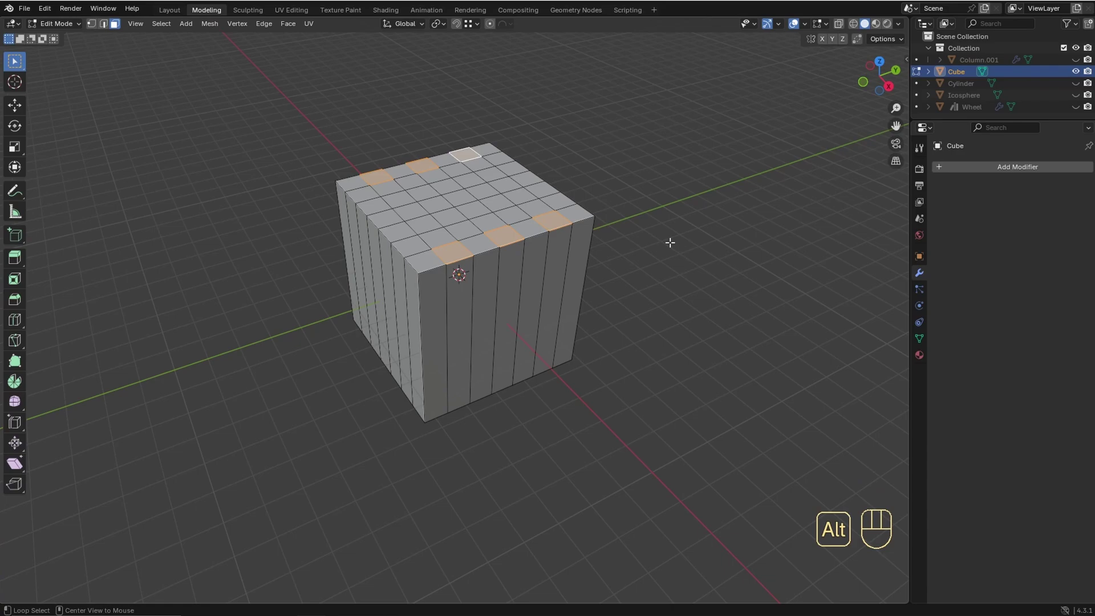
Step: Push selected cube faces inward twice with Extrude Manifold, inspecting the cut
{"action": "key", "text": "alt+e"}
{"action": "left_click", "coordinate": [649, 277]}
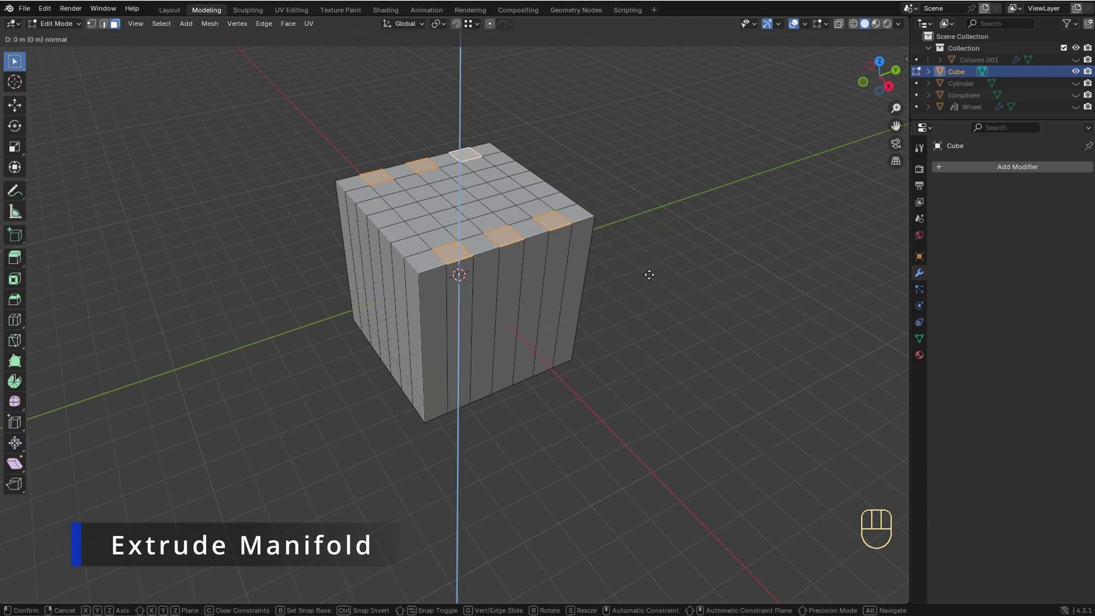
{"action": "left_click", "coordinate": [636, 335]}
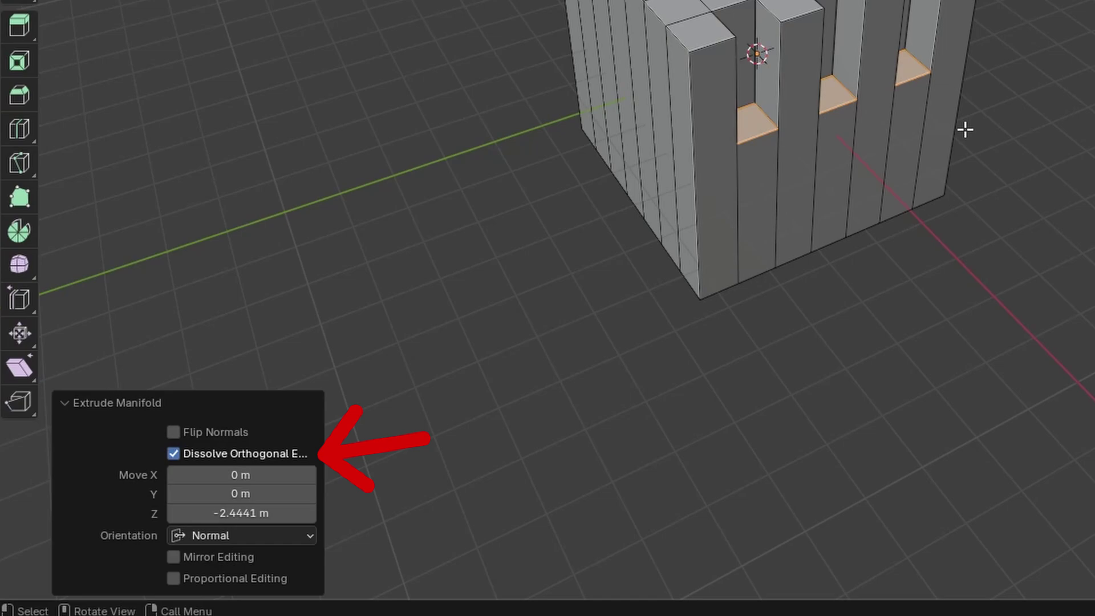
{"action": "key", "text": "Tab"}
{"action": "middle_click_drag", "start_coordinate": [704, 262], "coordinate": [683, 312]}
{"action": "key", "text": "Tab"}
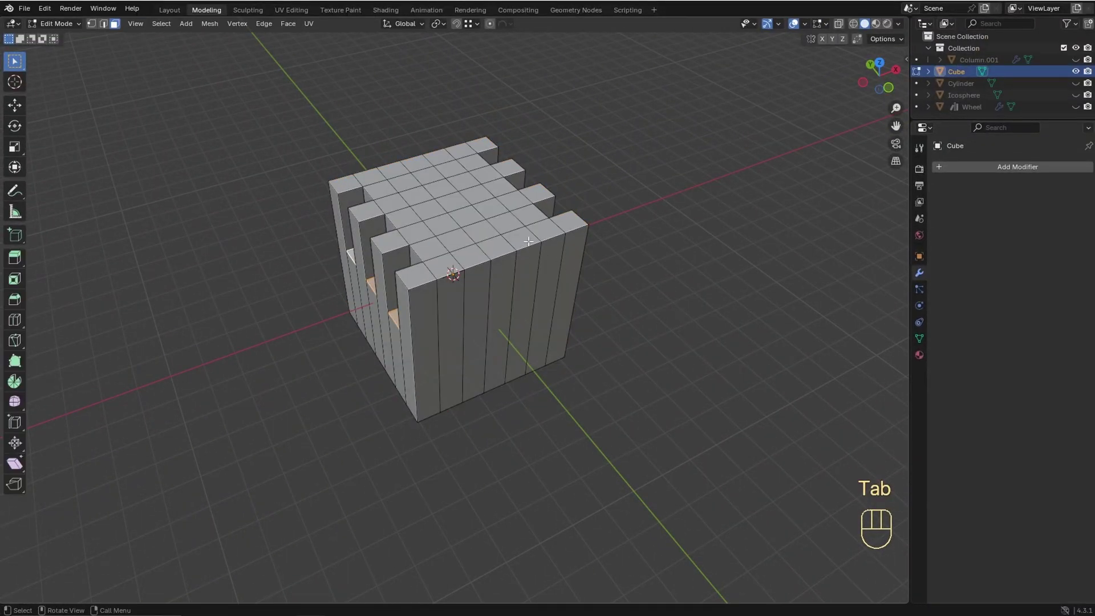
{"action": "key", "text": "alt+e"}
{"action": "left_click", "coordinate": [557, 288]}
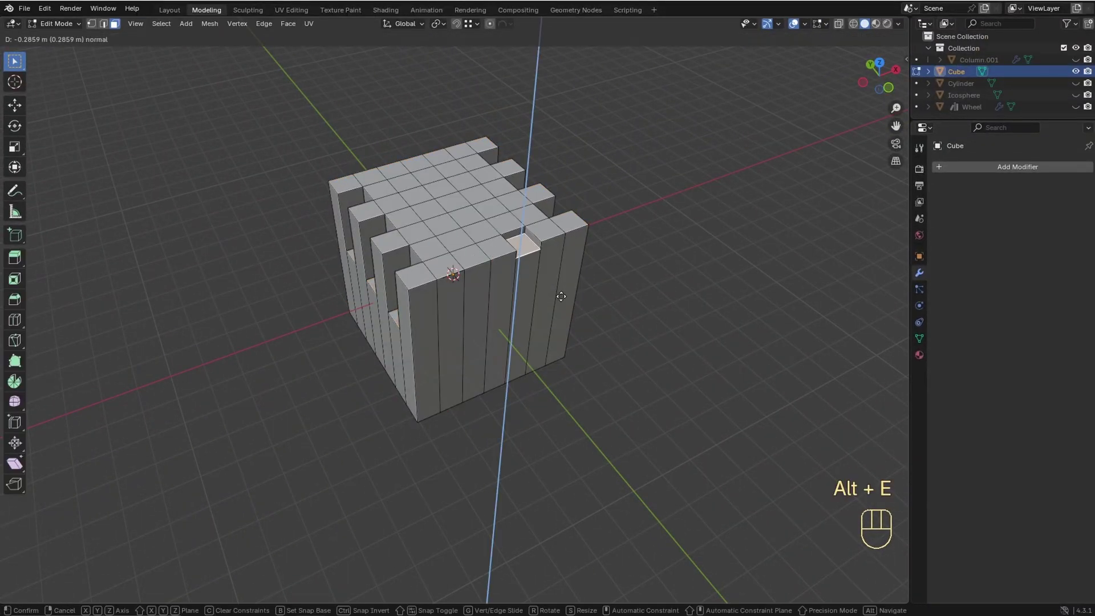
{"action": "left_click", "coordinate": [555, 345]}
{"action": "middle_click_drag", "start_coordinate": [555, 345], "coordinate": [534, 301]}
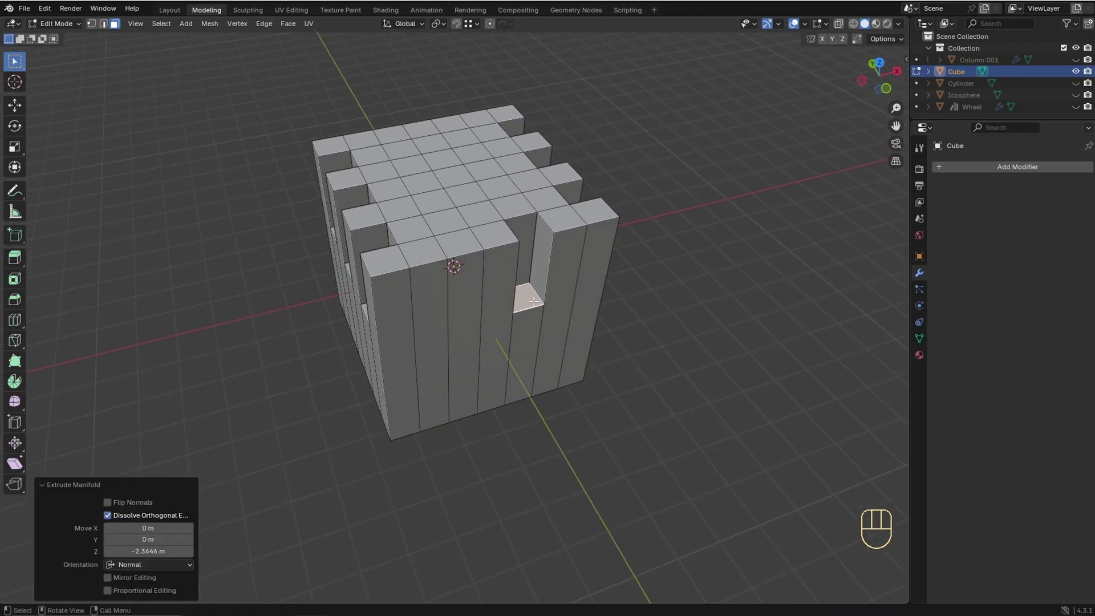
{"action": "middle_click_drag", "start_coordinate": [382, 316], "coordinate": [558, 254]}
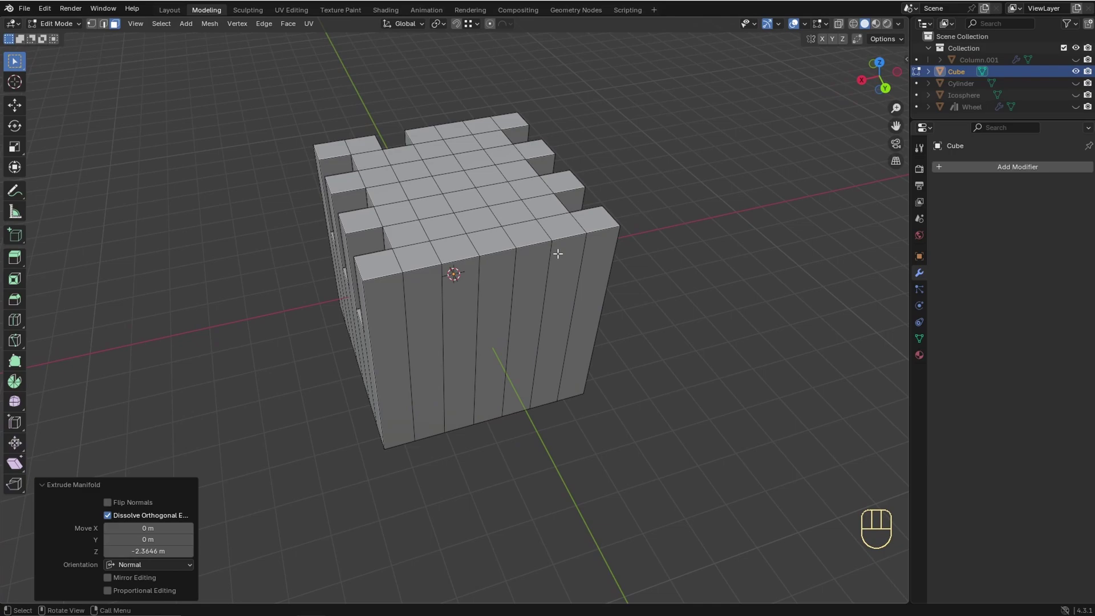
Step: Extrude a face on the cube's top inward, then select a face inside the recess
{"action": "left_click", "coordinate": [522, 234]}
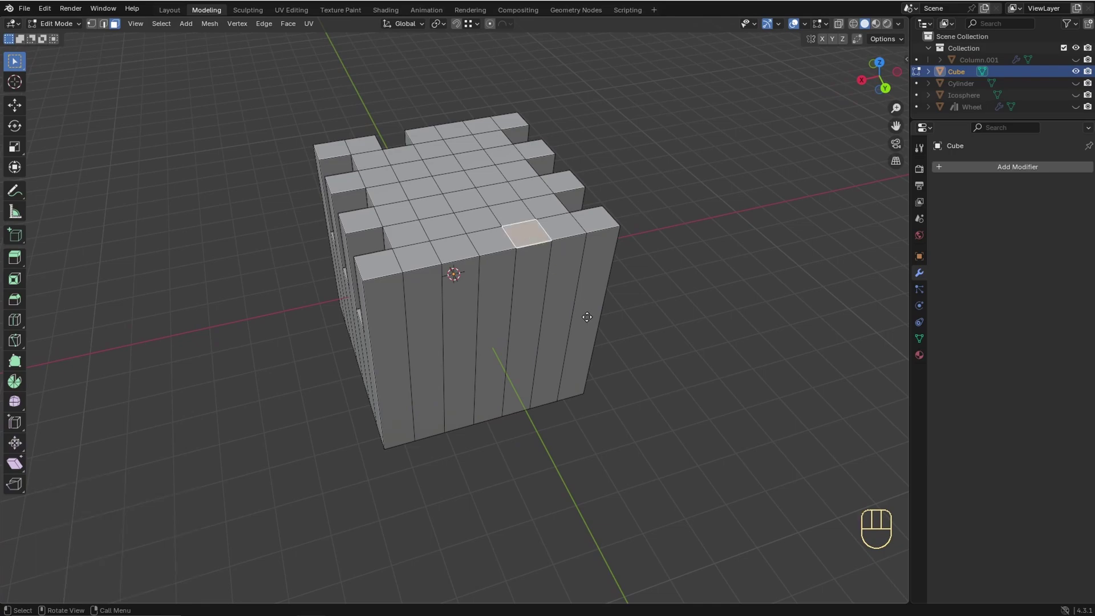
{"action": "key", "text": "e"}
{"action": "left_click", "coordinate": [573, 383]}
{"action": "middle_click_drag", "start_coordinate": [557, 347], "coordinate": [531, 311]}
{"action": "left_click", "coordinate": [533, 301]}
Step: Push another cube face inward with Extrude Manifold and return to Object Mode
{"action": "left_click", "coordinate": [465, 265]}
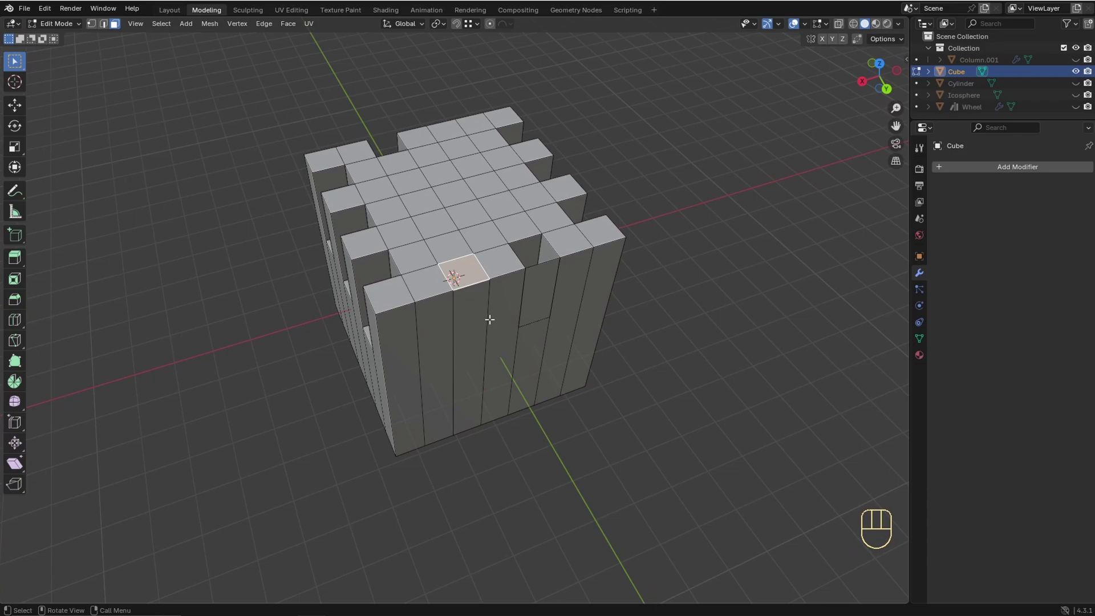
{"action": "key", "text": "alt+e"}
{"action": "left_click", "coordinate": [489, 320]}
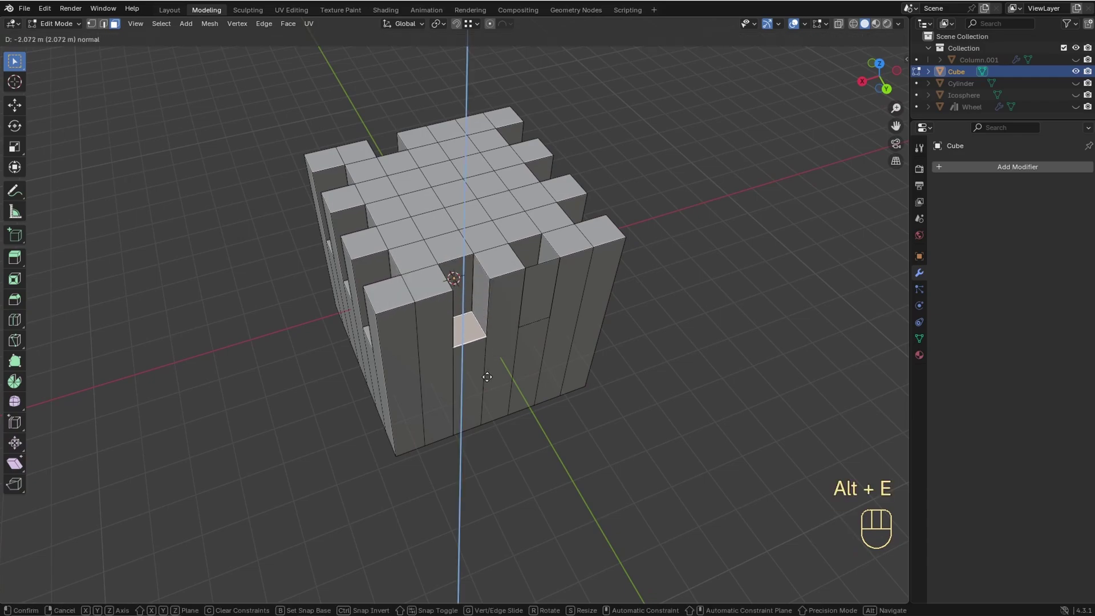
{"action": "left_click", "coordinate": [488, 374]}
{"action": "key", "text": "Tab"}
{"action": "middle_click_drag", "start_coordinate": [487, 376], "coordinate": [581, 421]}
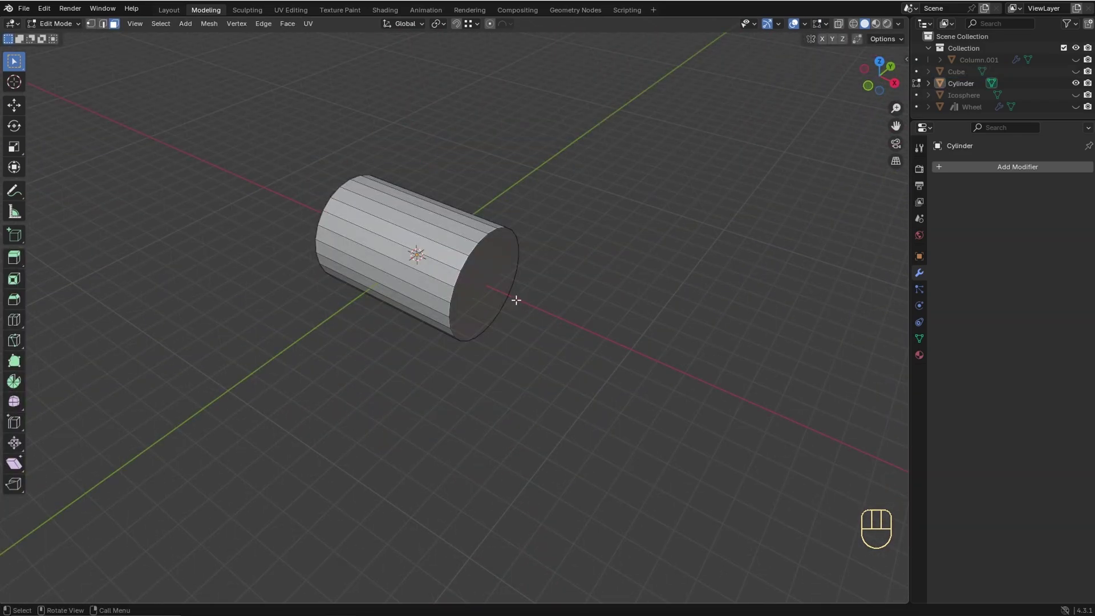
Step: Extrude the cylinder's end face ten times with Extrude Repeat
{"action": "left_click", "coordinate": [495, 282]}
{"action": "key", "text": "alt+e"}
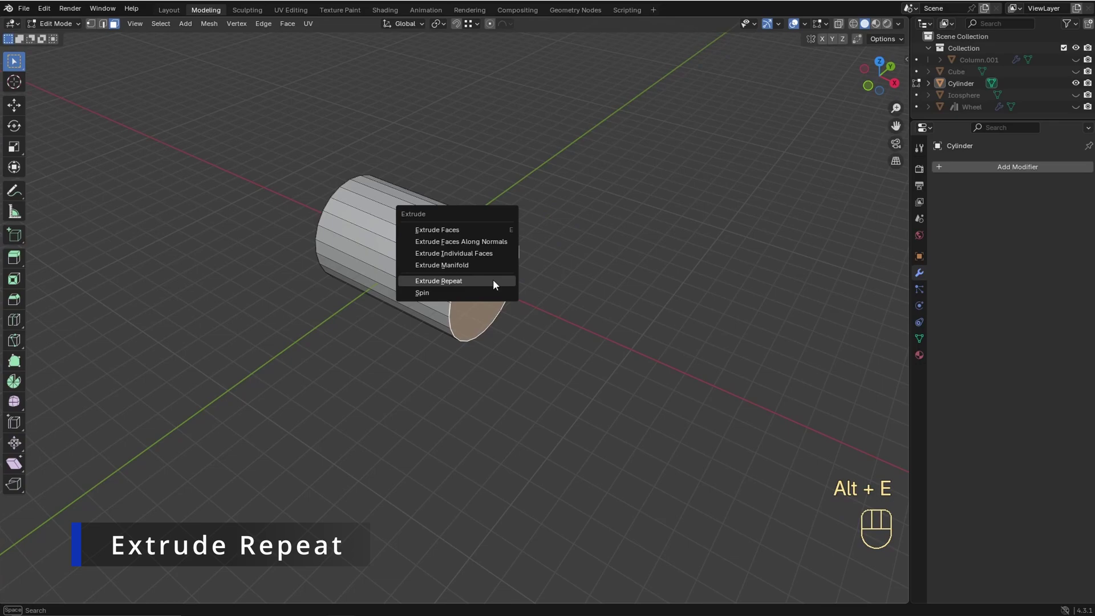
{"action": "left_click", "coordinate": [491, 279]}
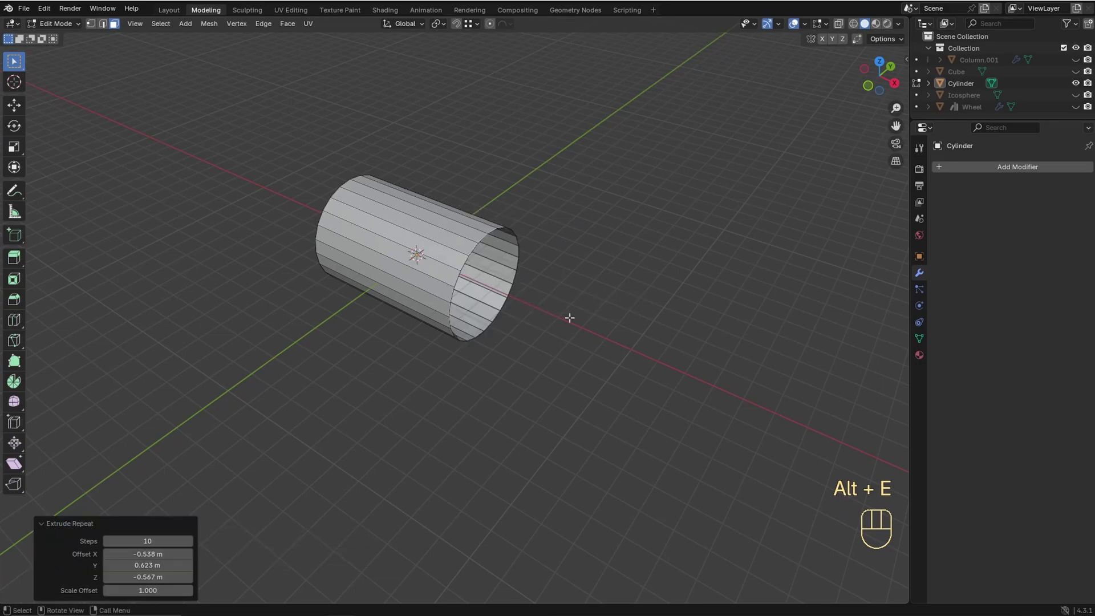
{"action": "middle_click_drag", "start_coordinate": [570, 316], "coordinate": [445, 315]}
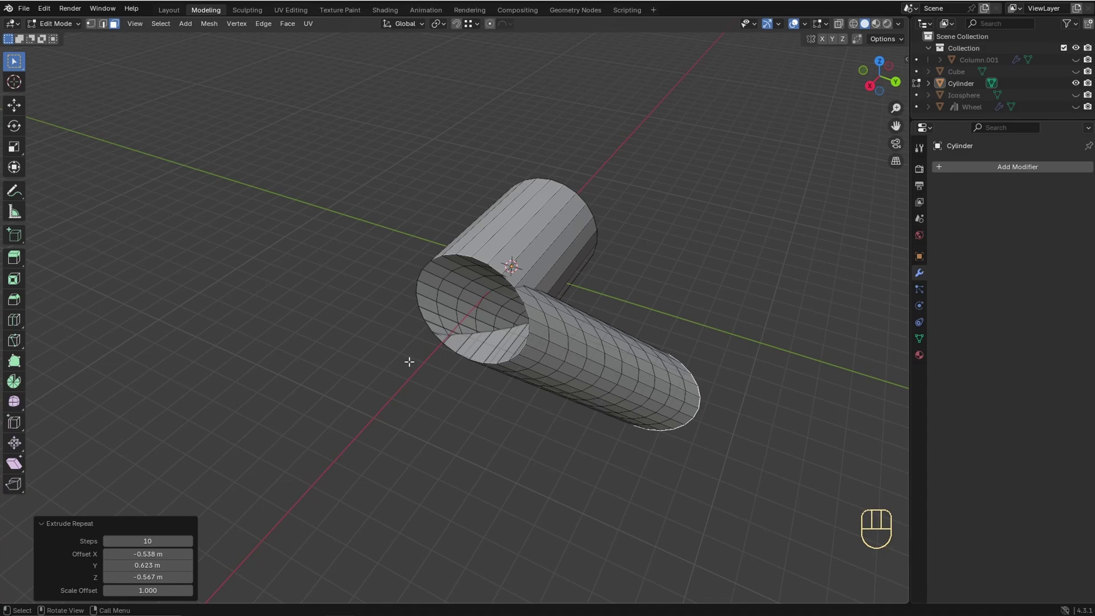
Step: Zero the Y and Z offsets, then set X to 1.37 m and Z to 0.7 m
{"action": "left_click", "coordinate": [150, 565]}
{"action": "type", "text": "0"}
{"action": "key", "text": "Return"}
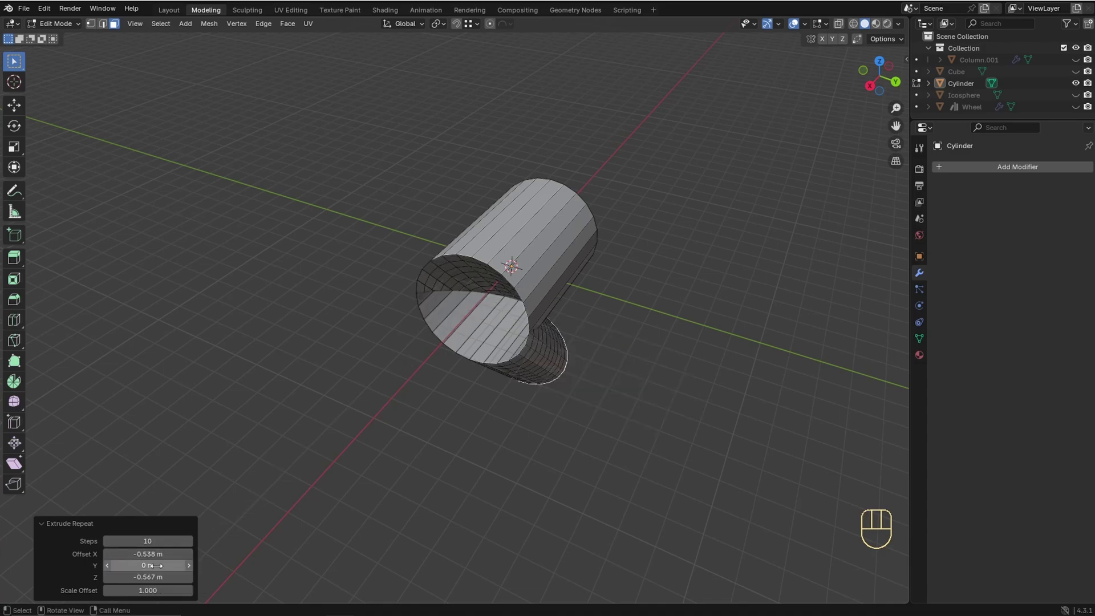
{"action": "left_click", "coordinate": [152, 577]}
{"action": "type", "text": "0"}
{"action": "key", "text": "Return"}
{"action": "left_click_drag", "start_coordinate": [149, 554], "coordinate": [182, 554]}
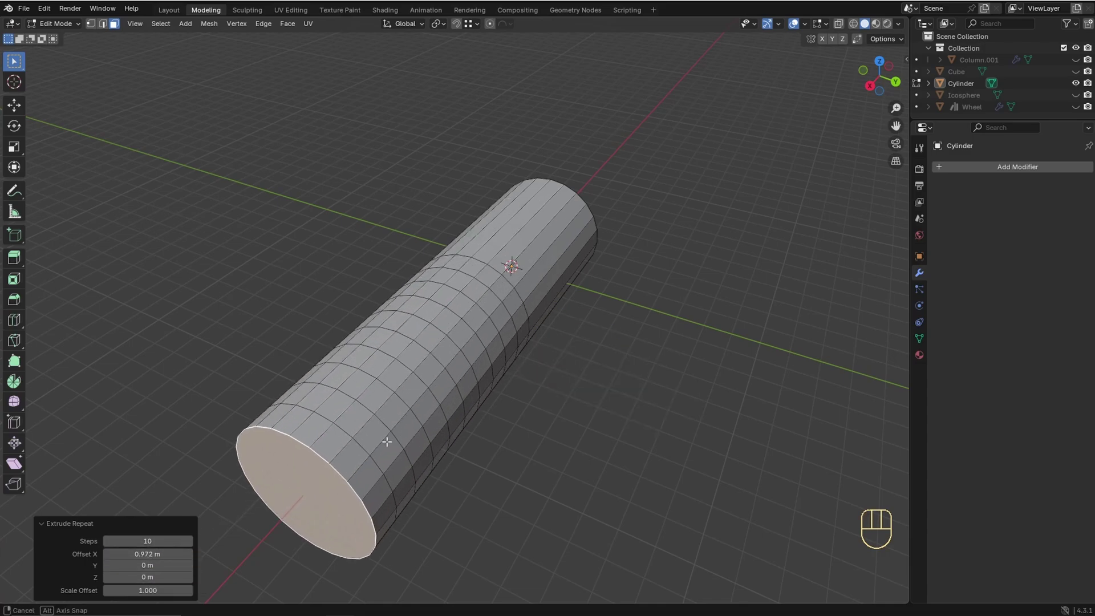
{"action": "middle_click_drag", "start_coordinate": [386, 443], "coordinate": [565, 422]}
{"action": "left_click_drag", "start_coordinate": [153, 577], "coordinate": [188, 577]}
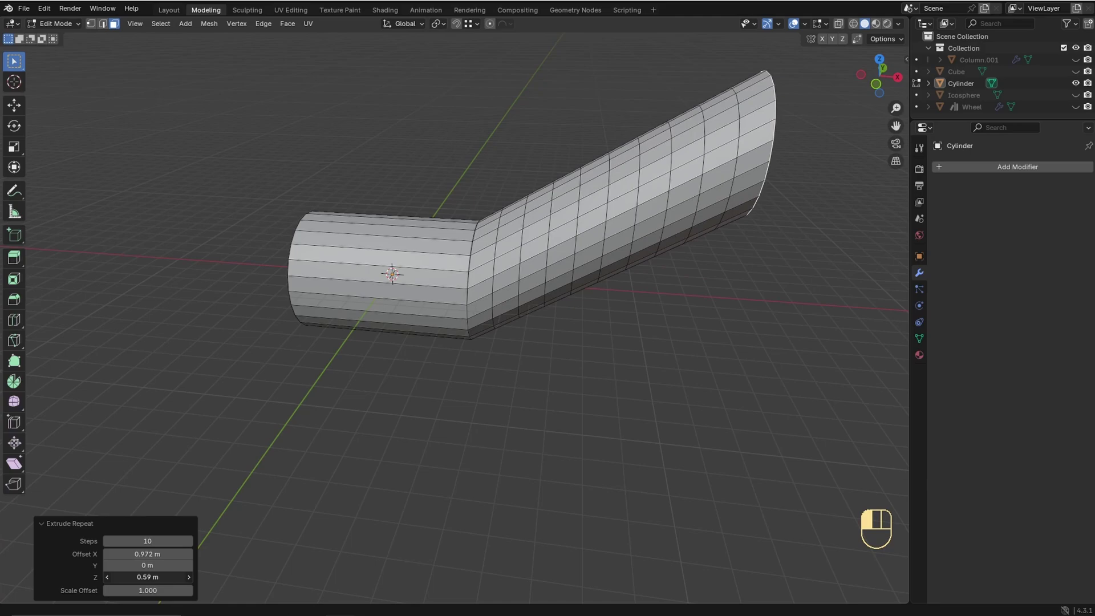
{"action": "middle_click_drag", "start_coordinate": [319, 531], "coordinate": [214, 572]}
{"action": "mouse_move", "coordinate": [148, 577]}
{"action": "left_mouse_down"}
{"action": "mouse_move", "coordinate": [177, 554]}
{"action": "mouse_move", "coordinate": [161, 566]}
{"action": "left_mouse_up"}
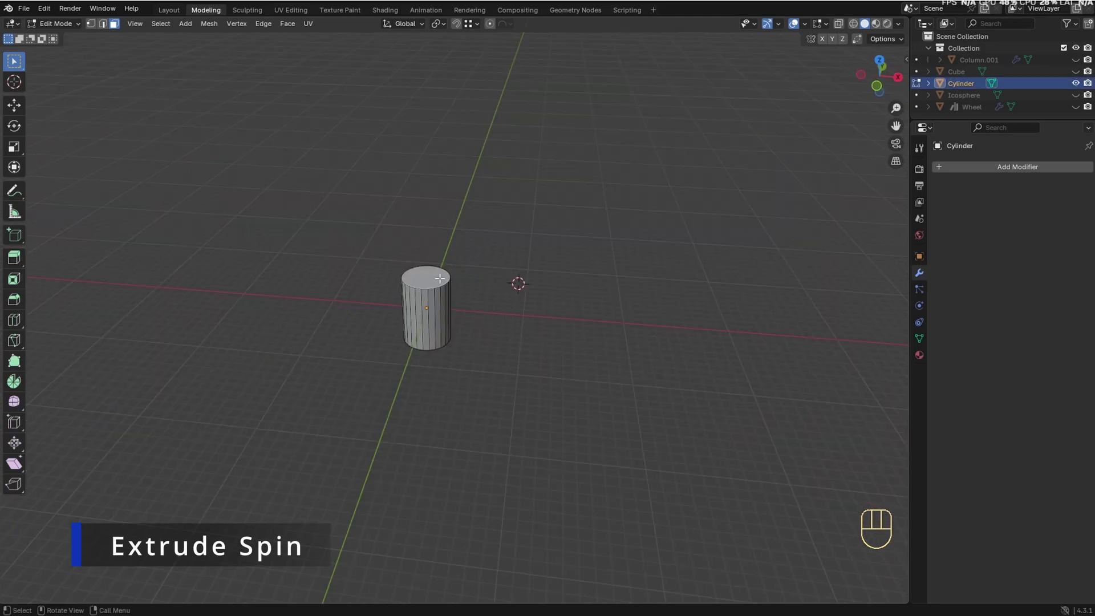
Step: Spin the top face 180° in 18 steps in front view, centre at X 8.85 m
{"action": "left_click", "coordinate": [438, 279]}
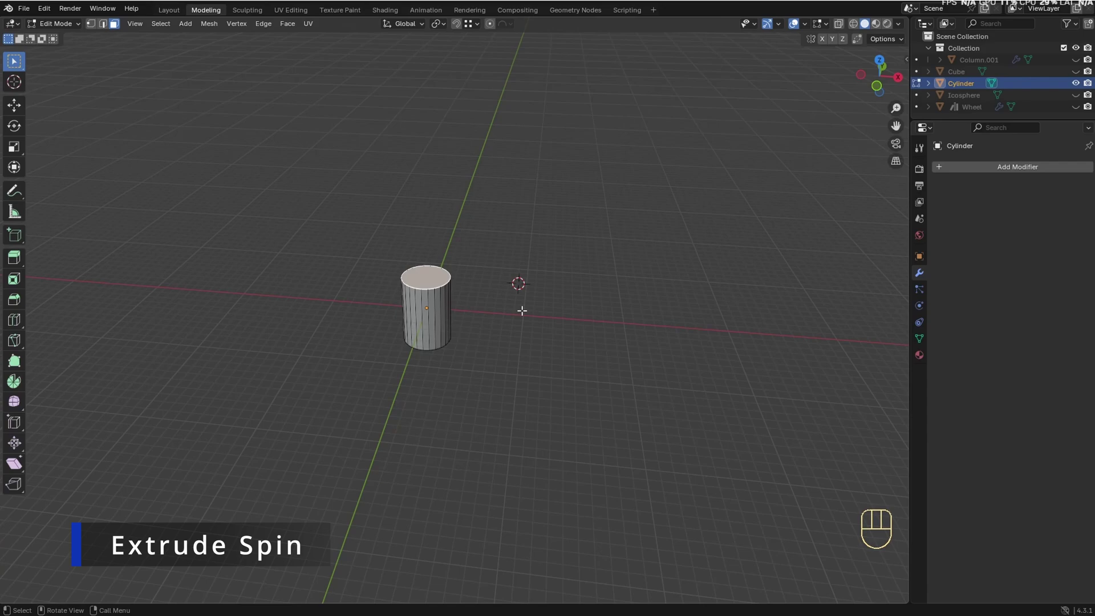
{"action": "key", "text": "KP_1"}
{"action": "key", "text": "alt+e"}
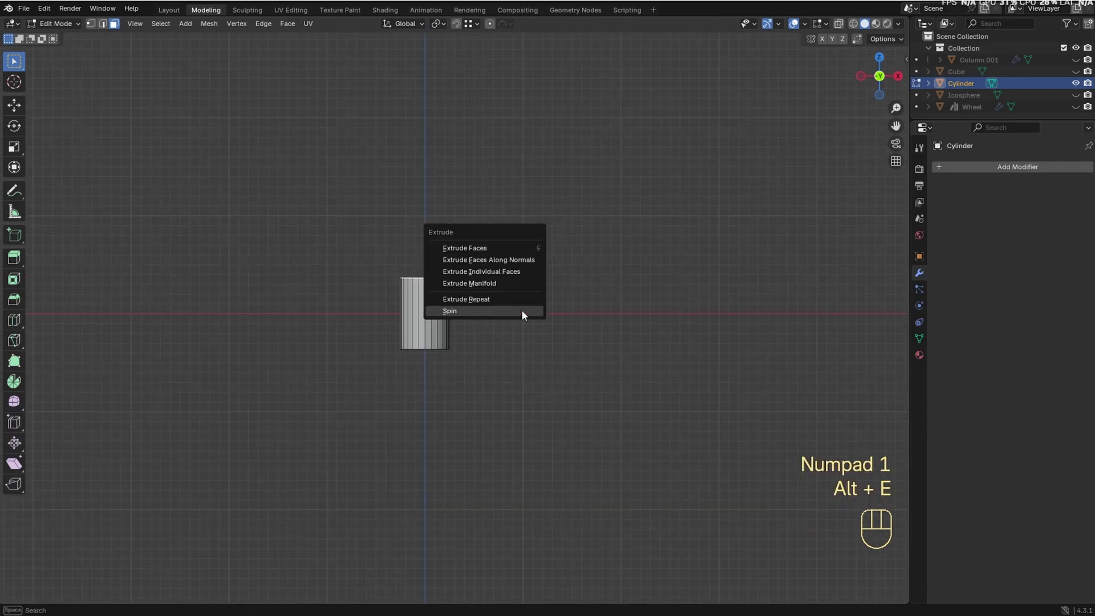
{"action": "left_click", "coordinate": [521, 311]}
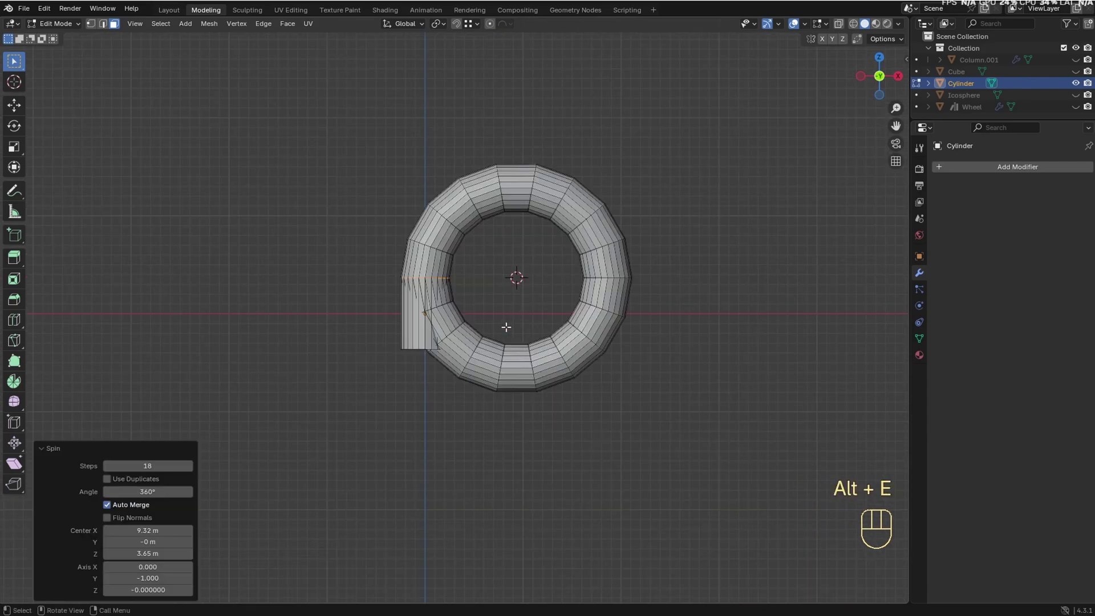
{"action": "left_click", "coordinate": [171, 492]}
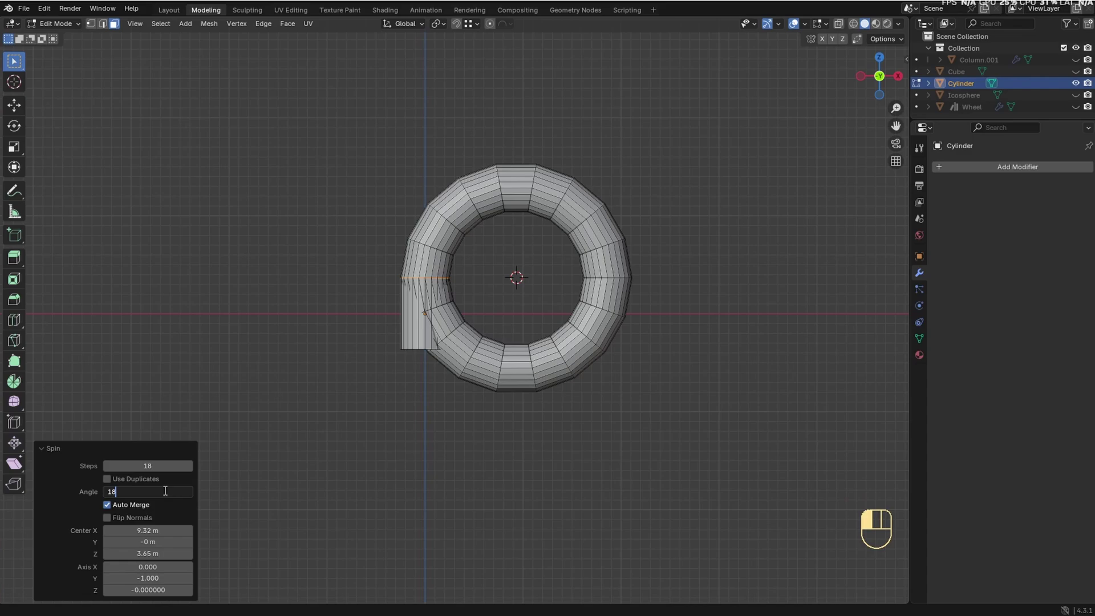
{"action": "key", "text": "Return"}
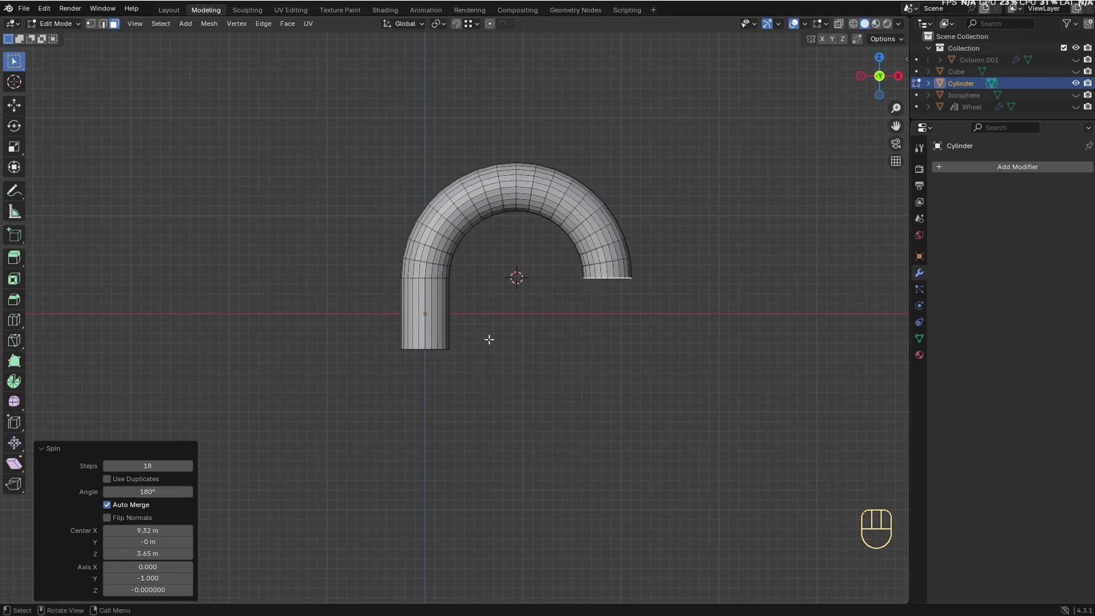
{"action": "left_click_drag", "start_coordinate": [162, 528], "coordinate": [148, 553]}
Step: Undo the arch, spin the top face 360° into a torus, then undo that too
{"action": "left_click", "coordinate": [604, 392]}
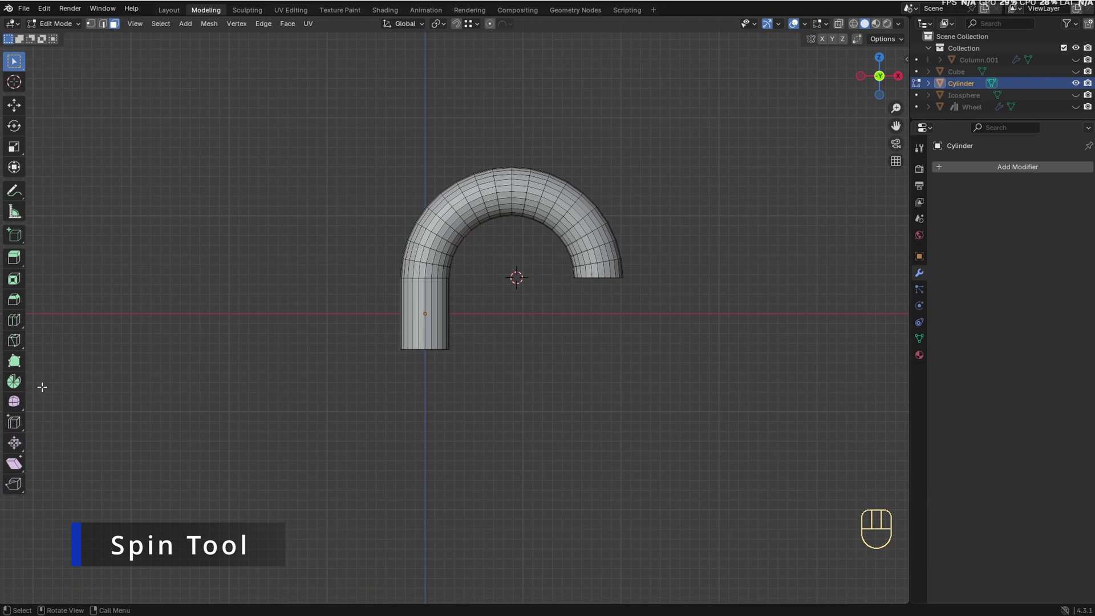
{"action": "key", "text": "ctrl+z"}
{"action": "key", "text": "ctrl+z"}
{"action": "middle_click_drag", "start_coordinate": [580, 378], "coordinate": [532, 427]}
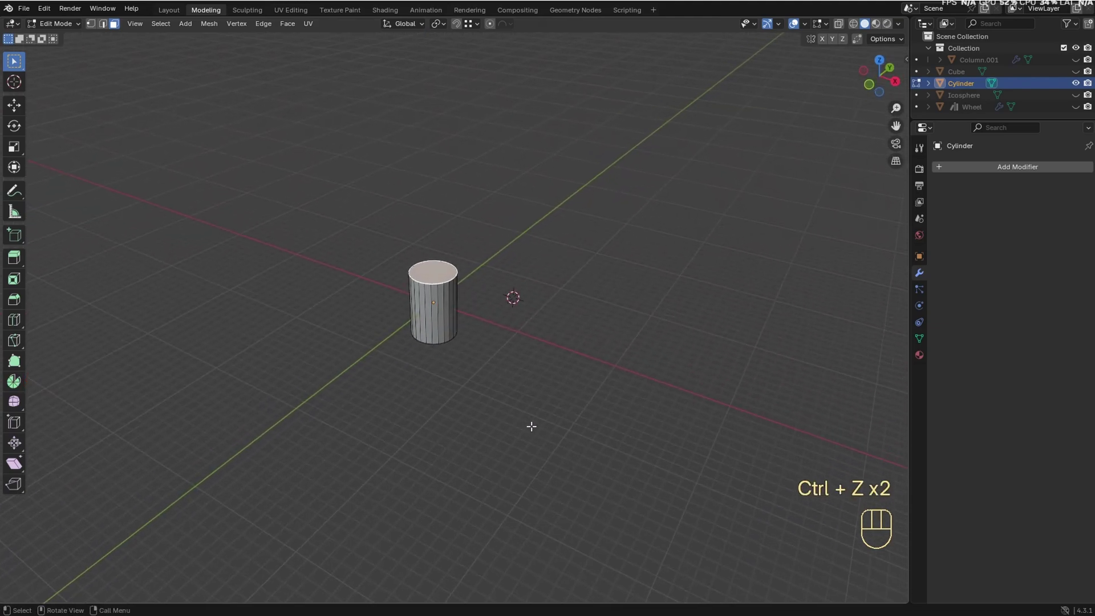
{"action": "key", "text": "alt+e"}
{"action": "left_click", "coordinate": [540, 286]}
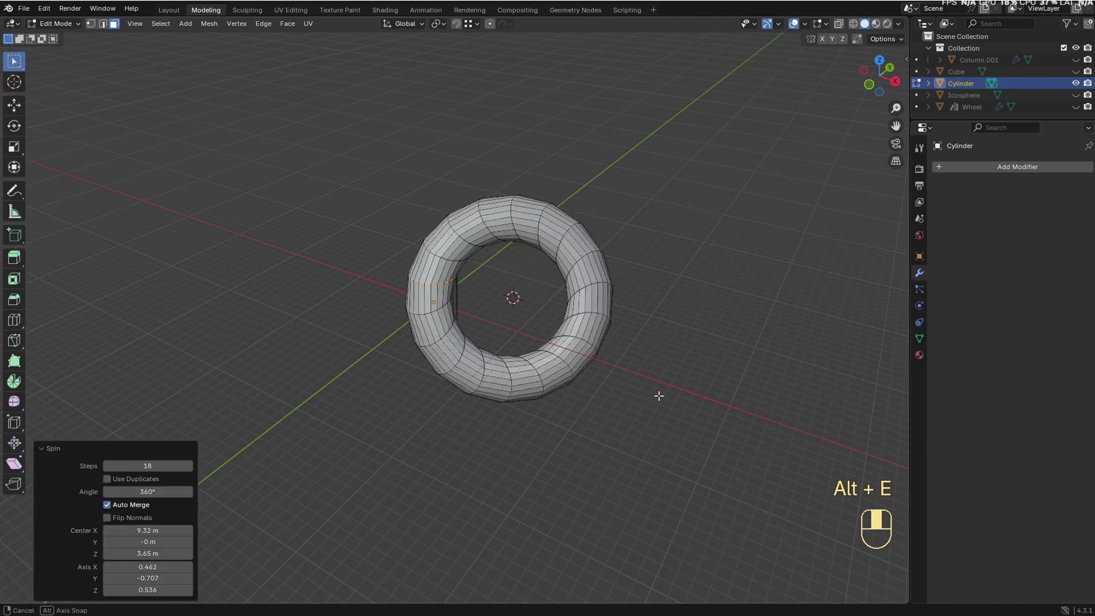
{"action": "mouse_move", "coordinate": [659, 396]}
{"action": "middle_mouse_down"}
{"action": "mouse_move", "coordinate": [567, 396]}
{"action": "mouse_move", "coordinate": [494, 372]}
{"action": "mouse_move", "coordinate": [564, 386]}
{"action": "mouse_move", "coordinate": [641, 384]}
{"action": "middle_mouse_up"}
{"action": "key", "text": "ctrl+z"}
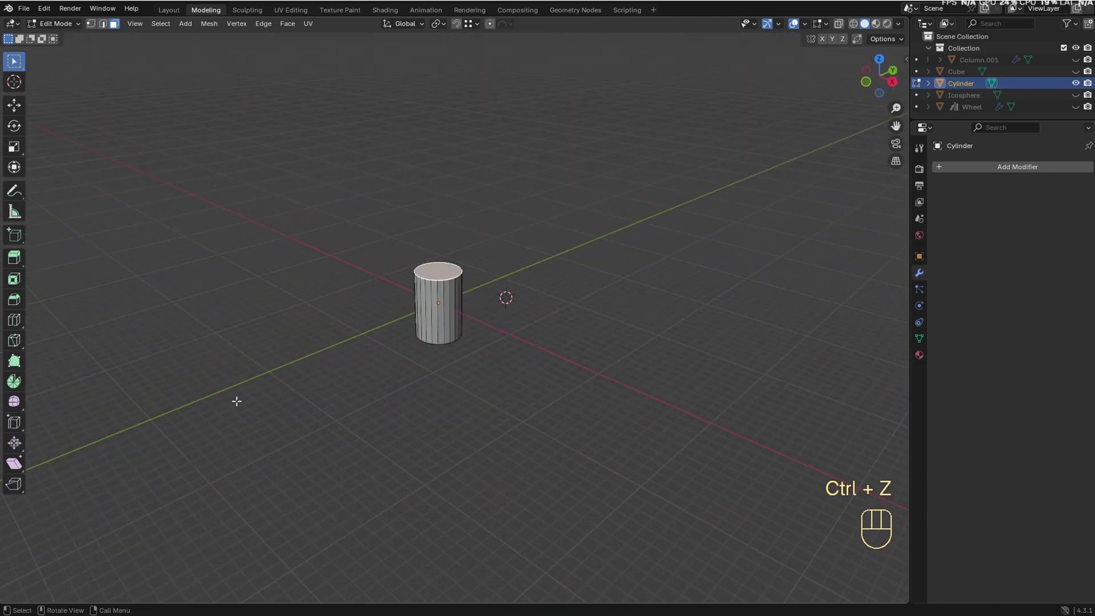
Step: With the Spin tool, try X, Z and Y axes and spin the top face into an arc
{"action": "left_click", "coordinate": [15, 382]}
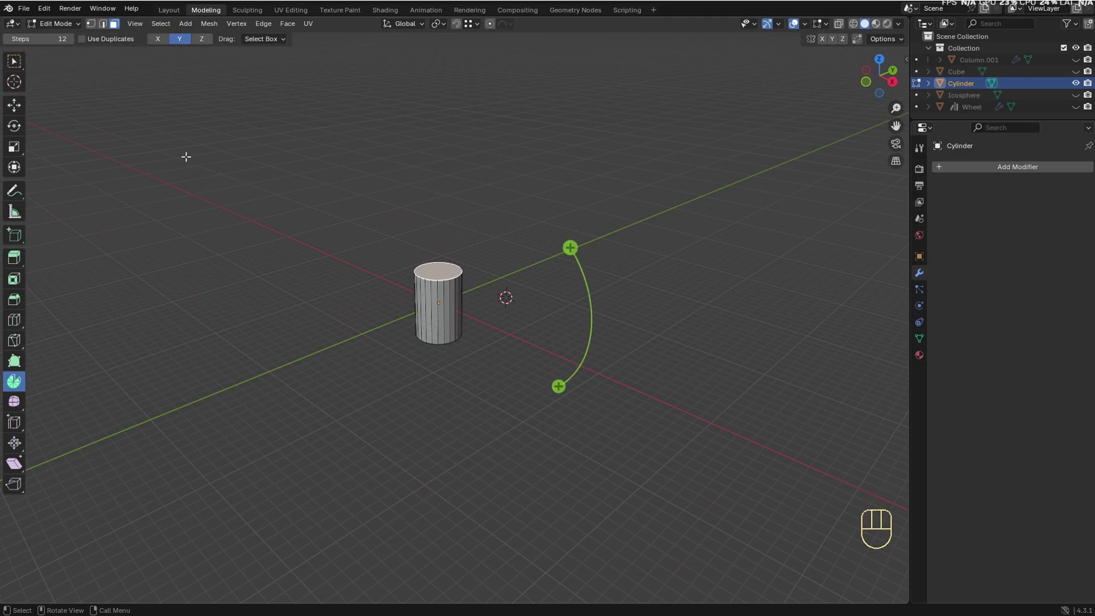
{"action": "left_click", "coordinate": [158, 39]}
{"action": "middle_click_drag", "start_coordinate": [250, 285], "coordinate": [404, 360]}
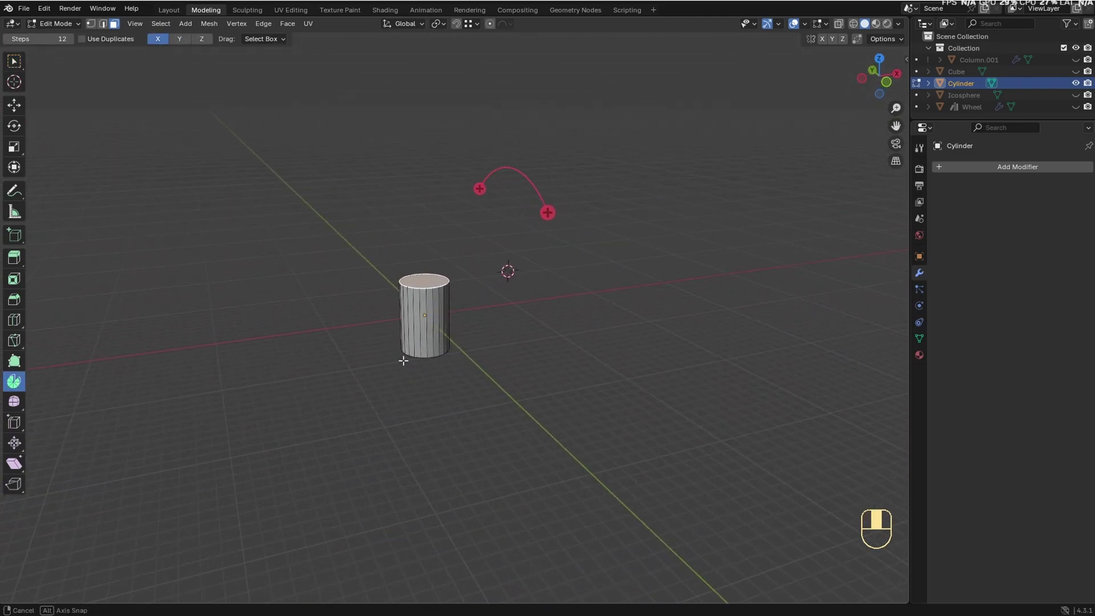
{"action": "left_click", "coordinate": [202, 39]}
{"action": "middle_click_drag", "start_coordinate": [394, 228], "coordinate": [389, 261]}
{"action": "left_click", "coordinate": [181, 39]}
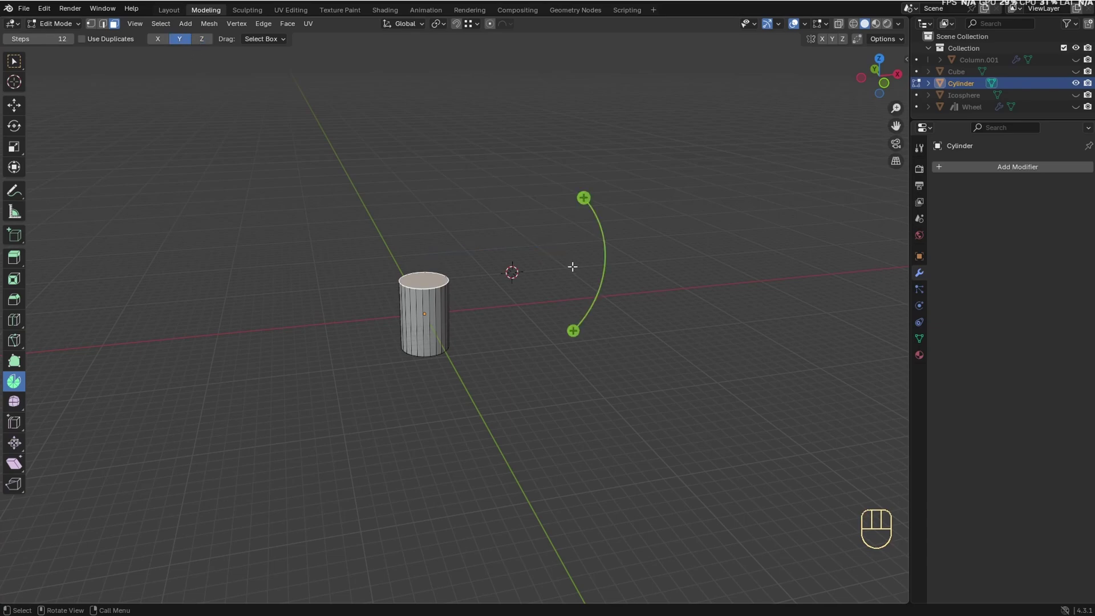
{"action": "left_click_drag", "start_coordinate": [582, 196], "coordinate": [545, 343]}
Step: Set the spin angle to -180°, then spin a second 179° half-turn centred at X 27.9 m
{"action": "key", "text": "KP_1"}
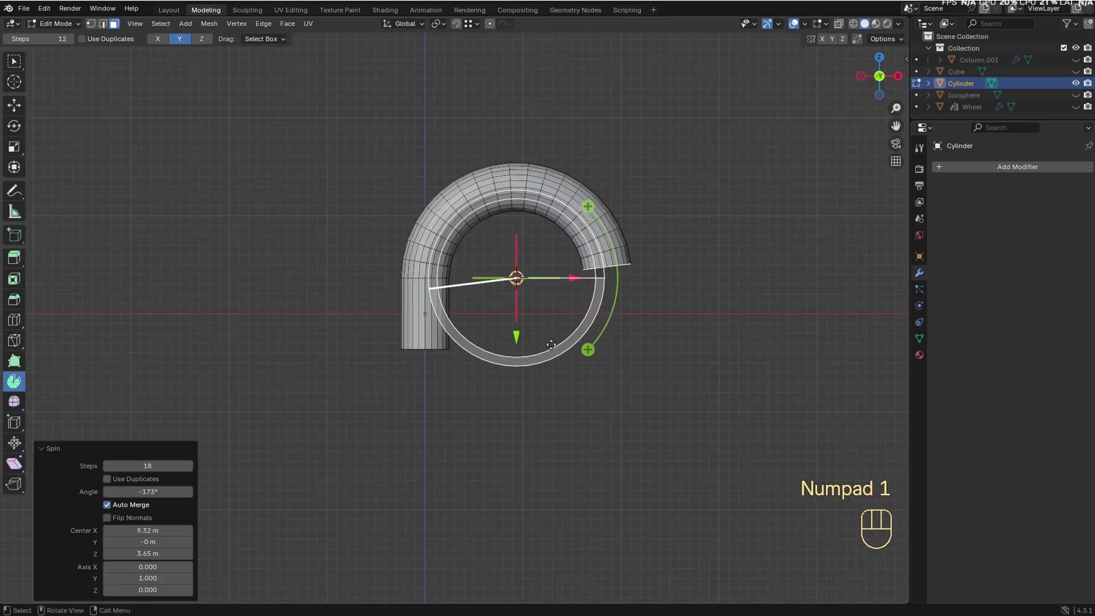
{"action": "left_click", "coordinate": [168, 493]}
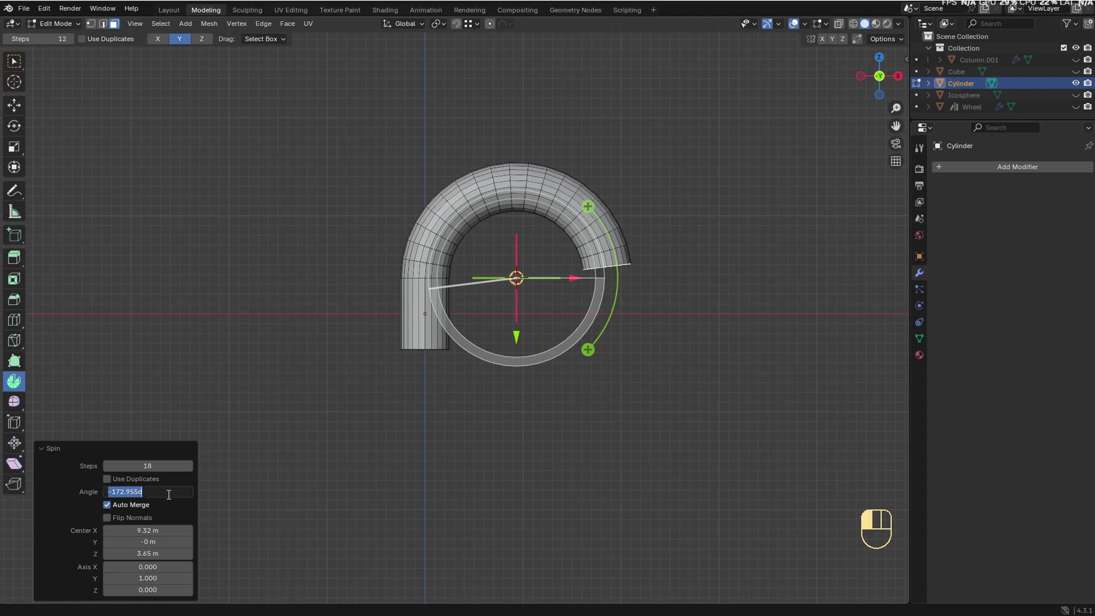
{"action": "key", "text": "Return"}
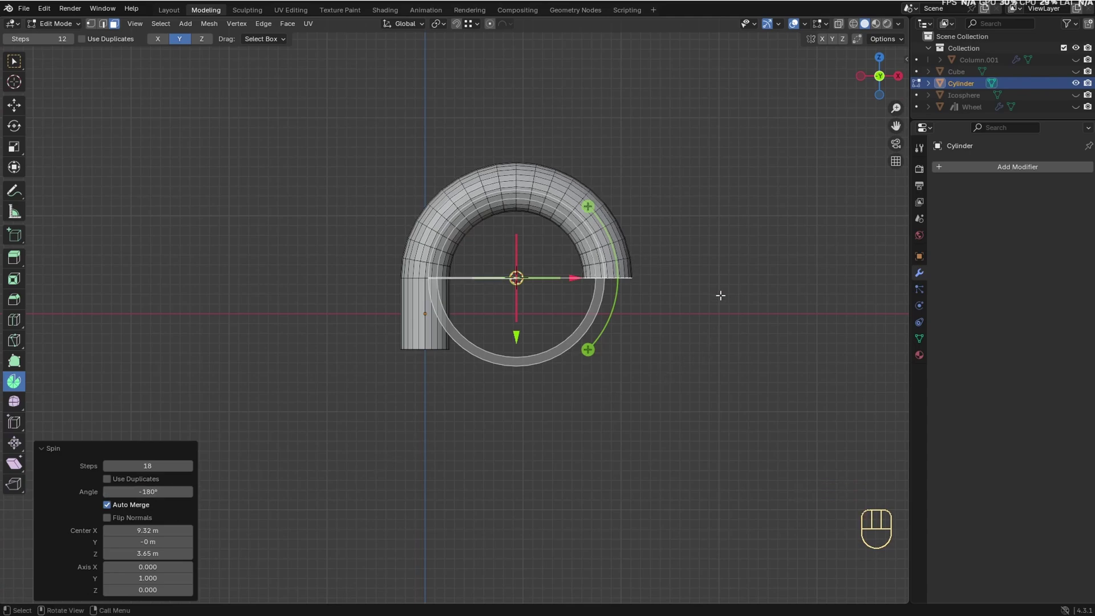
{"action": "right_click", "coordinate": [708, 276], "text": "shift"}
{"action": "left_click_drag", "start_coordinate": [778, 203], "coordinate": [340, 523]}
{"action": "left_click_drag", "start_coordinate": [148, 530], "coordinate": [121, 531]}
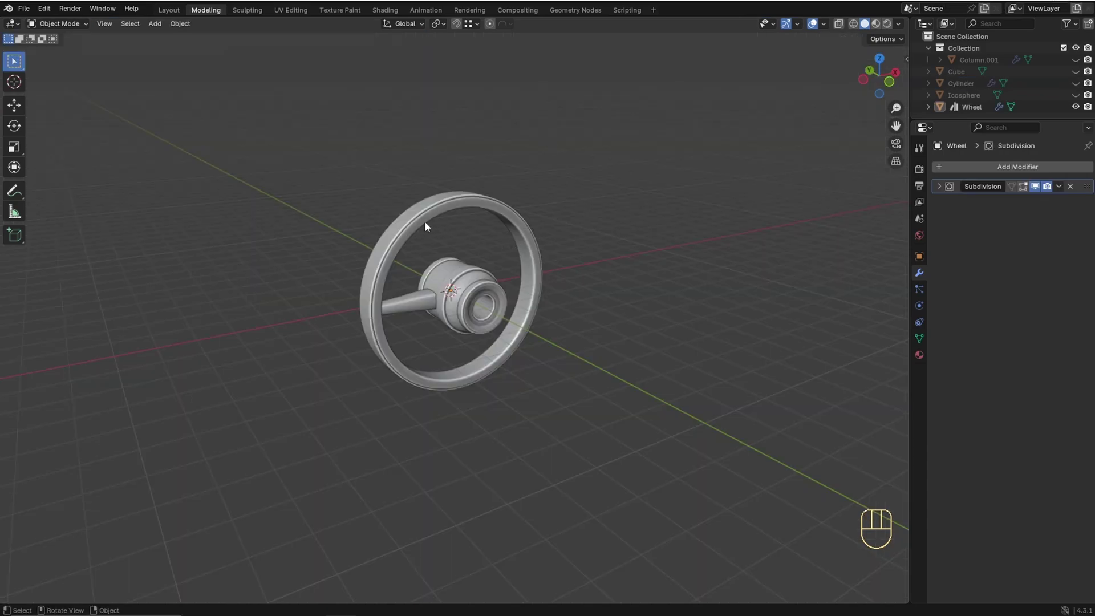
Step: Select the Wheel's spoke in Edit Mode and spin it around the hub in front view
{"action": "left_click", "coordinate": [457, 251]}
{"action": "key", "text": "Tab"}
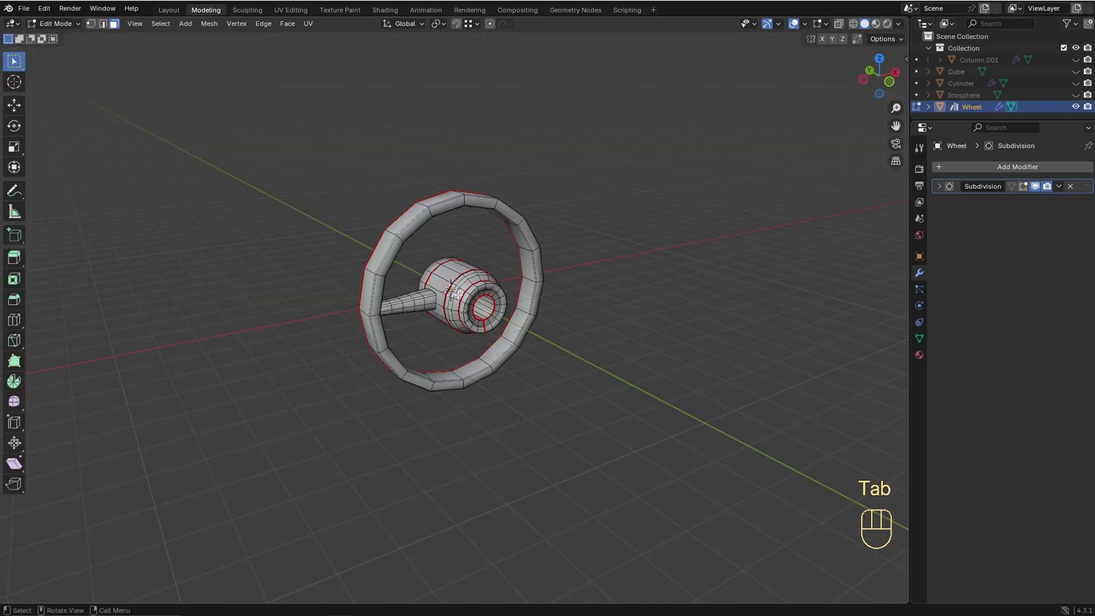
{"action": "key", "text": "l"}
{"action": "key", "text": "KP_1"}
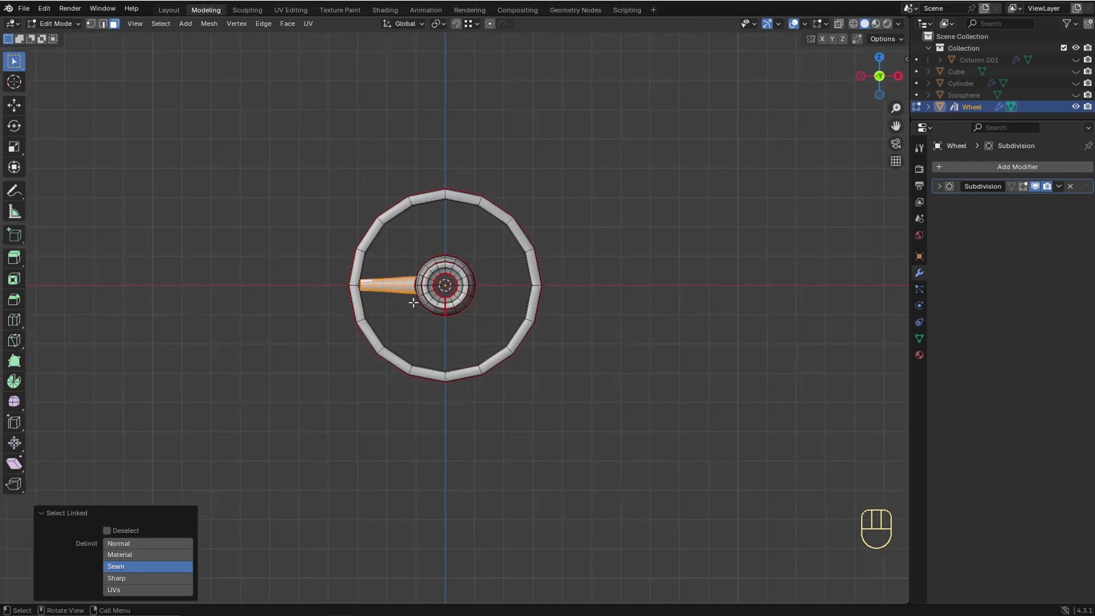
{"action": "key", "text": "alt+e"}
{"action": "left_click", "coordinate": [414, 302]}
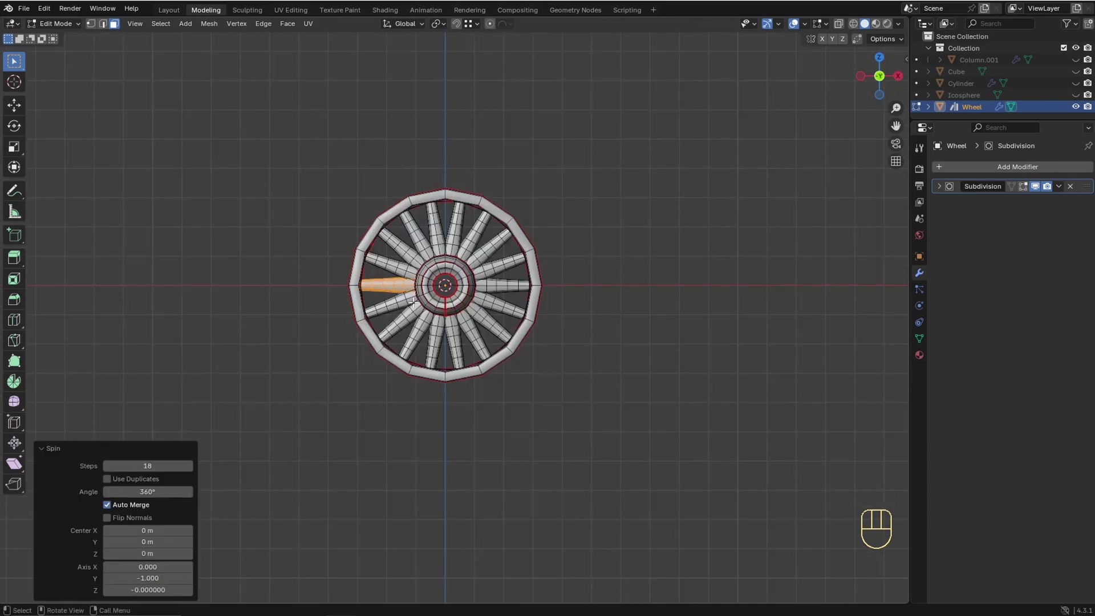
Step: Give the spin 10 steps with Use Duplicates, then view the ten-spoke wheel in Object Mode
{"action": "left_click", "coordinate": [161, 465]}
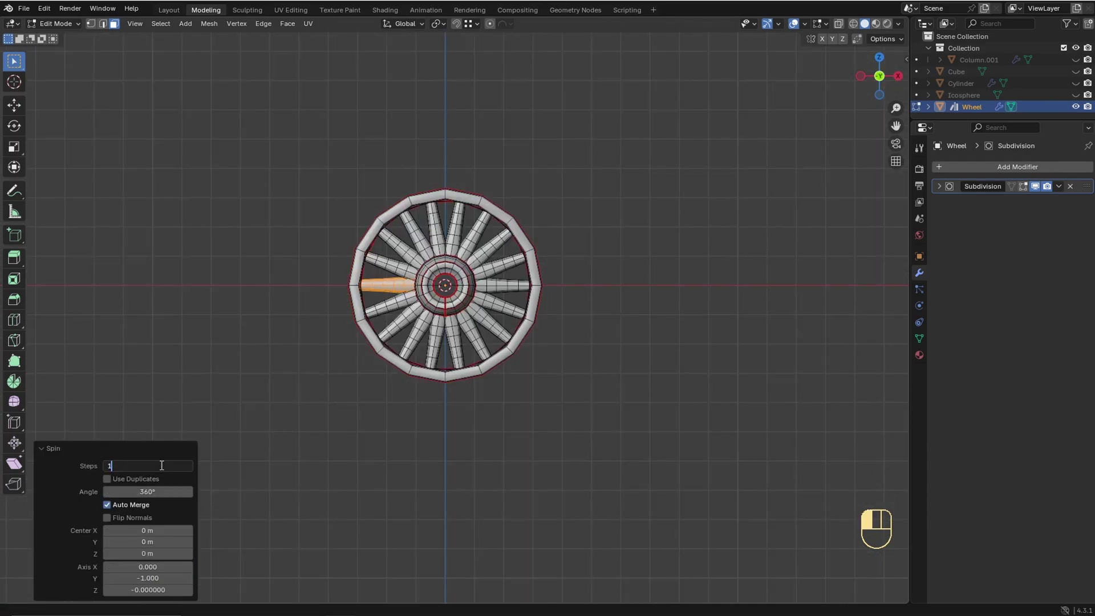
{"action": "type", "text": "10"}
{"action": "key", "text": "Return"}
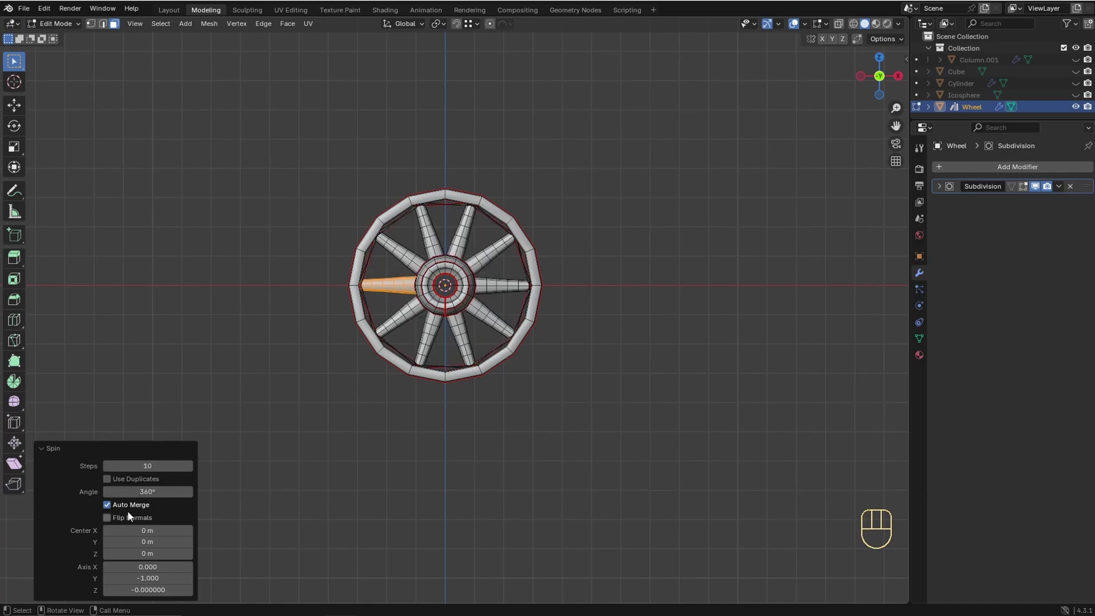
{"action": "left_click", "coordinate": [107, 479]}
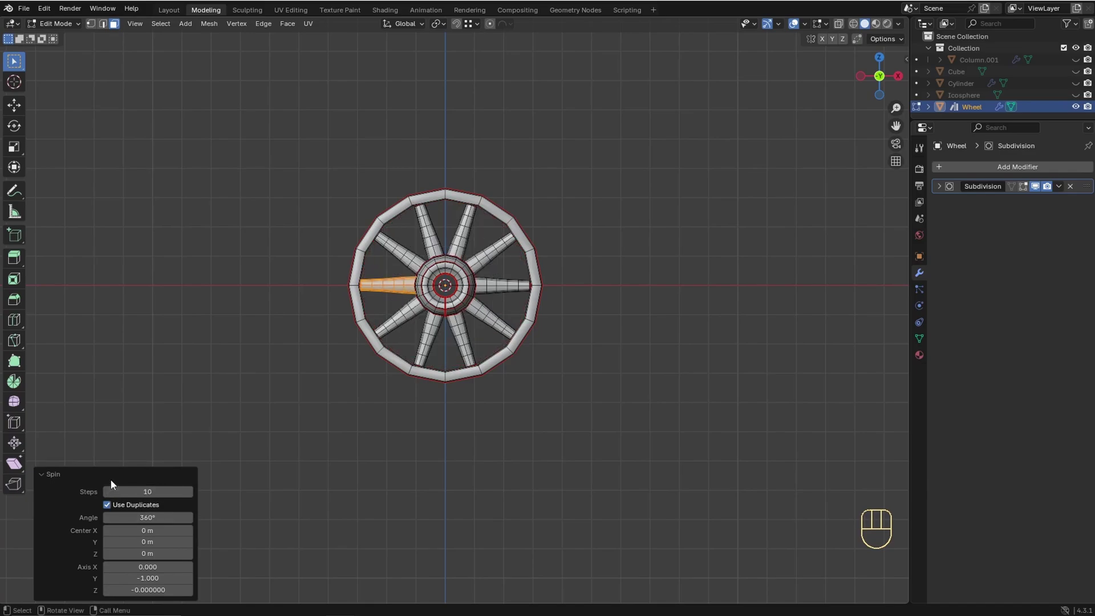
{"action": "scroll", "coordinate": [365, 354], "scroll_direction": "up", "scroll_amount": 2}
{"action": "middle_click_drag", "start_coordinate": [365, 354], "coordinate": [470, 274]}
{"action": "key", "text": "Tab"}
{"action": "left_click", "coordinate": [656, 357]}
{"action": "mouse_move", "coordinate": [656, 357]}
{"action": "middle_mouse_down"}
{"action": "mouse_move", "coordinate": [631, 355]}
{"action": "mouse_move", "coordinate": [664, 366]}
{"action": "middle_mouse_up"}
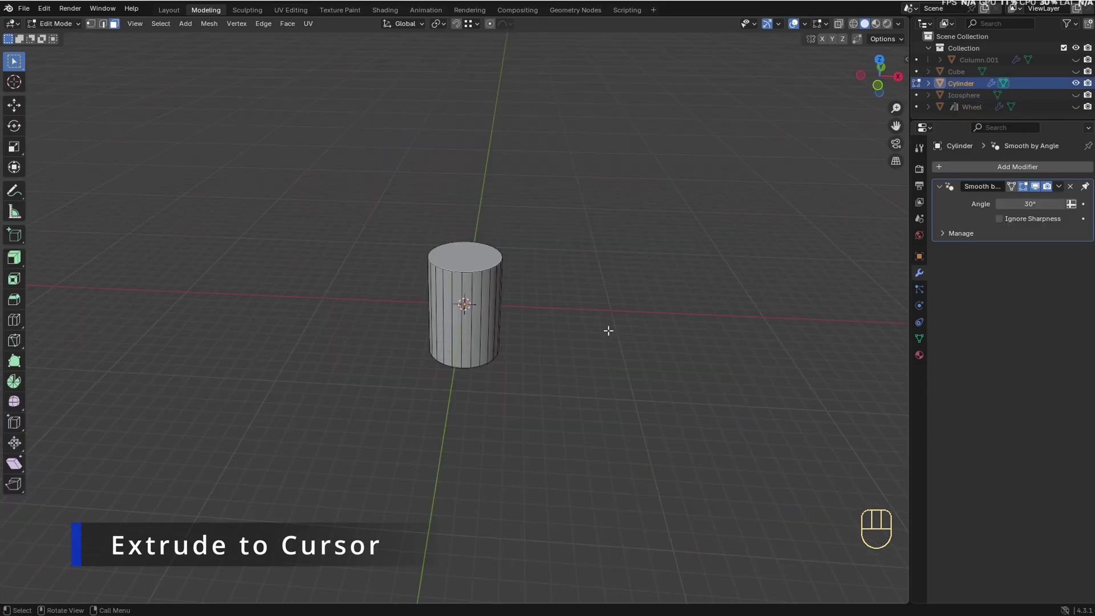
Step: In front view, extrude the cylinder's top face to the cursor repeatedly toward the upper right
{"action": "left_click", "coordinate": [484, 268]}
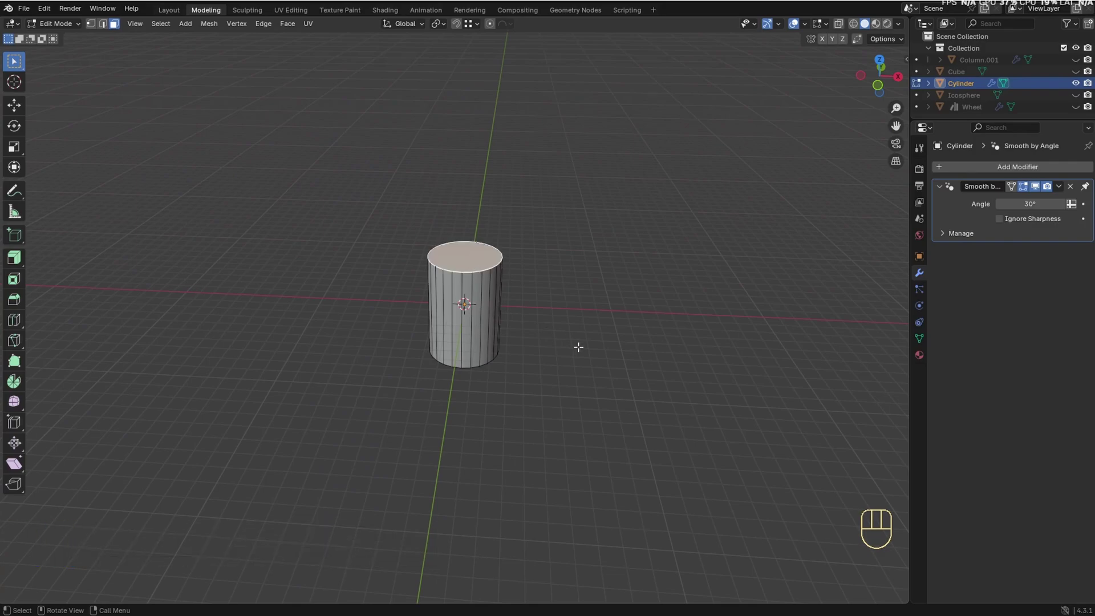
{"action": "key", "text": "KP_1"}
{"action": "middle_click_drag", "start_coordinate": [577, 346], "coordinate": [492, 301], "text": "shift"}
{"action": "right_click", "coordinate": [390, 293], "text": "ctrl"}
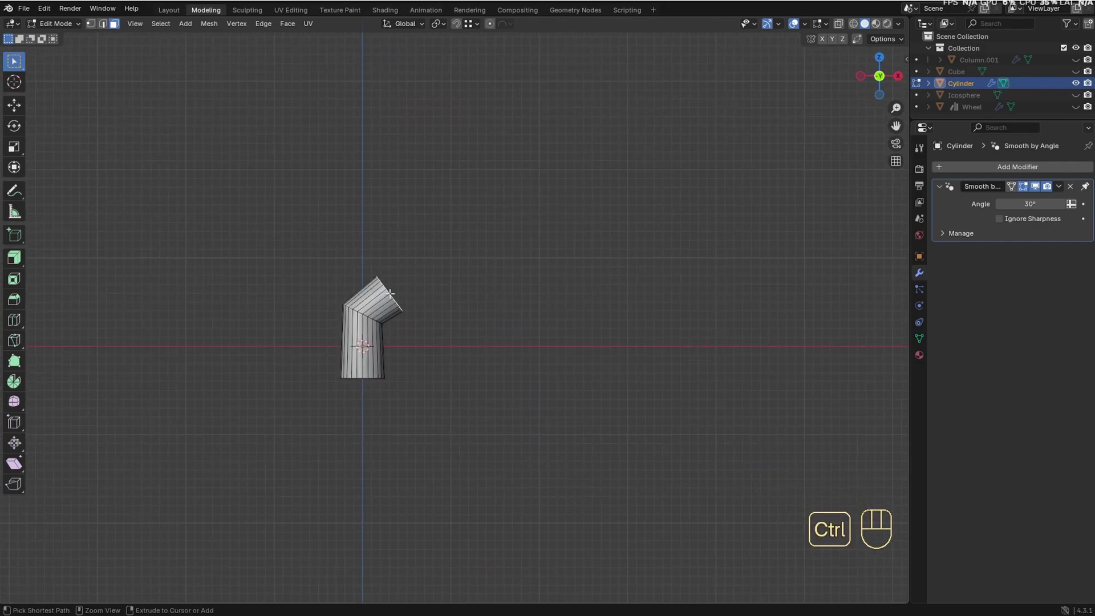
{"action": "right_click", "coordinate": [425, 286], "text": "ctrl"}
{"action": "right_click", "coordinate": [464, 280], "text": "ctrl"}
{"action": "right_click", "coordinate": [498, 271], "text": "ctrl"}
{"action": "right_click", "coordinate": [532, 258], "text": "ctrl"}
{"action": "right_click", "coordinate": [576, 225], "text": "ctrl"}
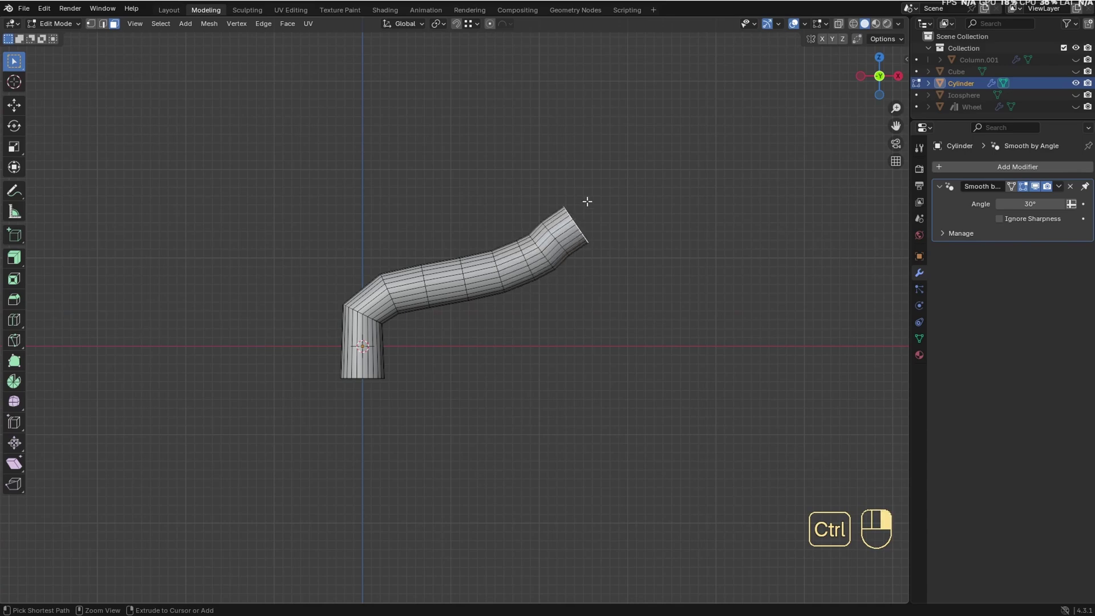
Step: Continue extruding to the cursor so the tube curves upward and then leftward along the top
{"action": "right_click", "coordinate": [599, 181], "text": "ctrl"}
{"action": "right_click", "coordinate": [598, 152], "text": "ctrl"}
{"action": "right_click", "coordinate": [589, 121], "text": "ctrl"}
{"action": "right_click", "coordinate": [566, 93], "text": "ctrl"}
{"action": "right_click", "coordinate": [524, 74], "text": "ctrl"}
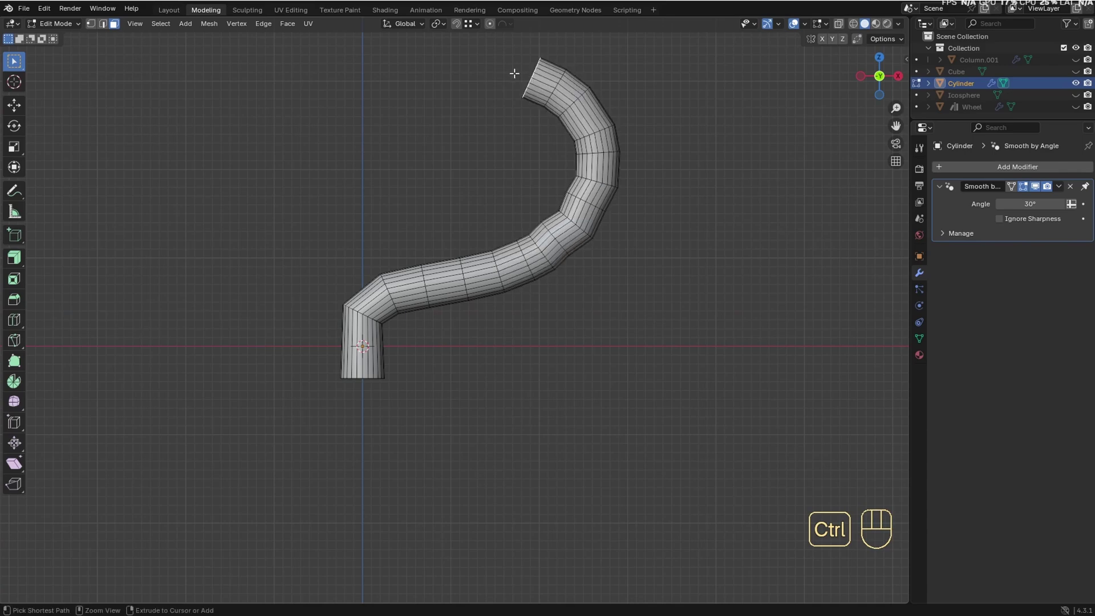
{"action": "right_click", "coordinate": [488, 70], "text": "ctrl"}
{"action": "right_click", "coordinate": [462, 69], "text": "ctrl"}
{"action": "right_click", "coordinate": [426, 73], "text": "ctrl"}
{"action": "right_click", "coordinate": [393, 80], "text": "ctrl"}
{"action": "right_click", "coordinate": [357, 93], "text": "ctrl"}
{"action": "right_click", "coordinate": [322, 105], "text": "ctrl"}
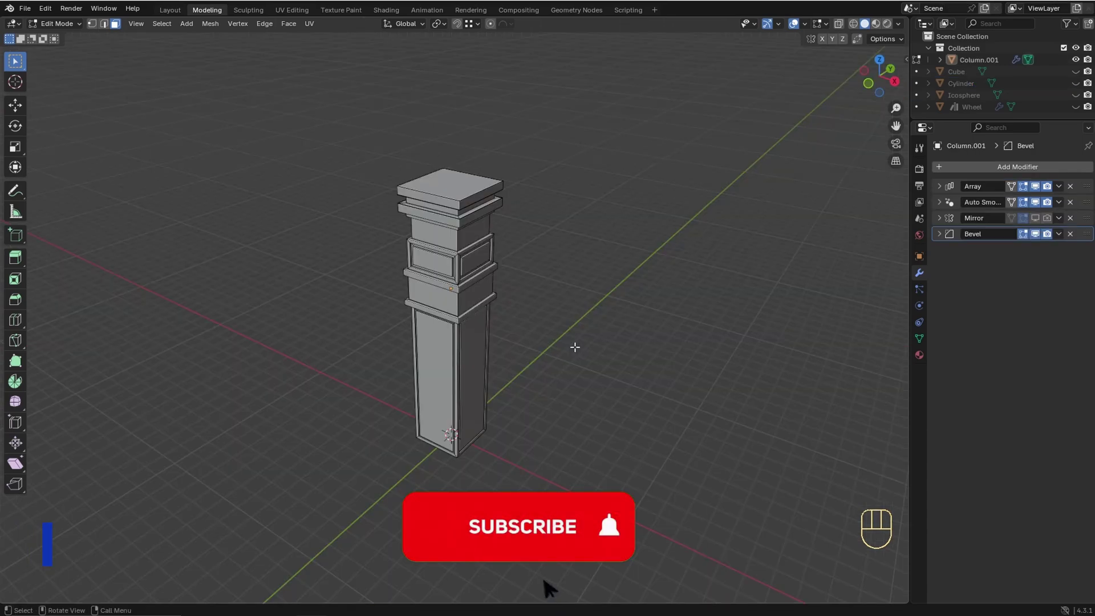
Step: Extrude the column's top face upward twice, with E then Alt+E Extrude Faces, for a 0.65038 m taller cap
{"action": "left_click", "coordinate": [473, 194]}
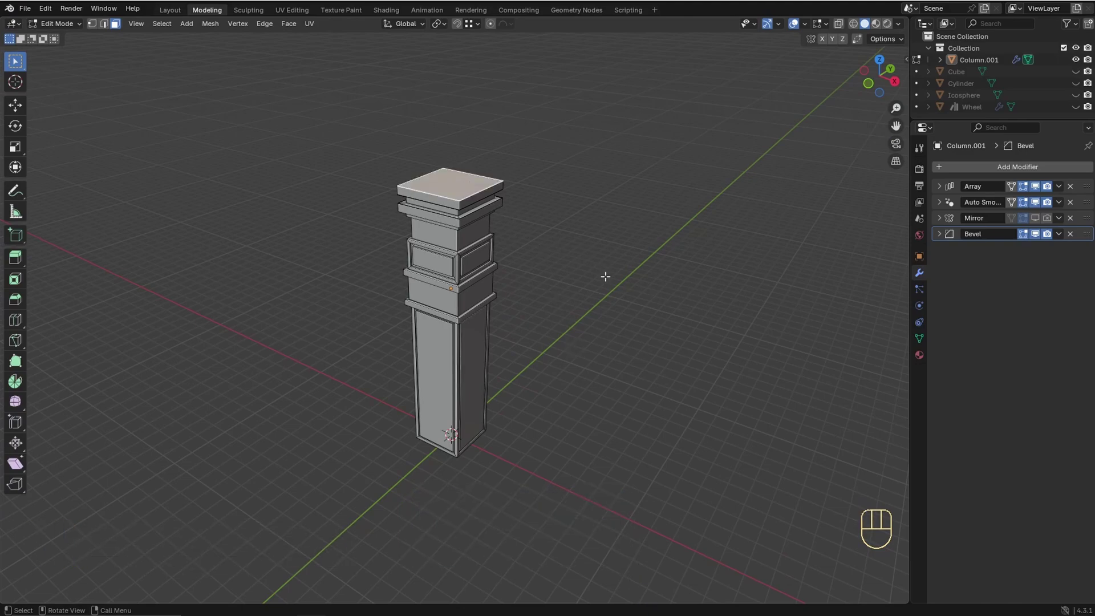
{"action": "key", "text": "e"}
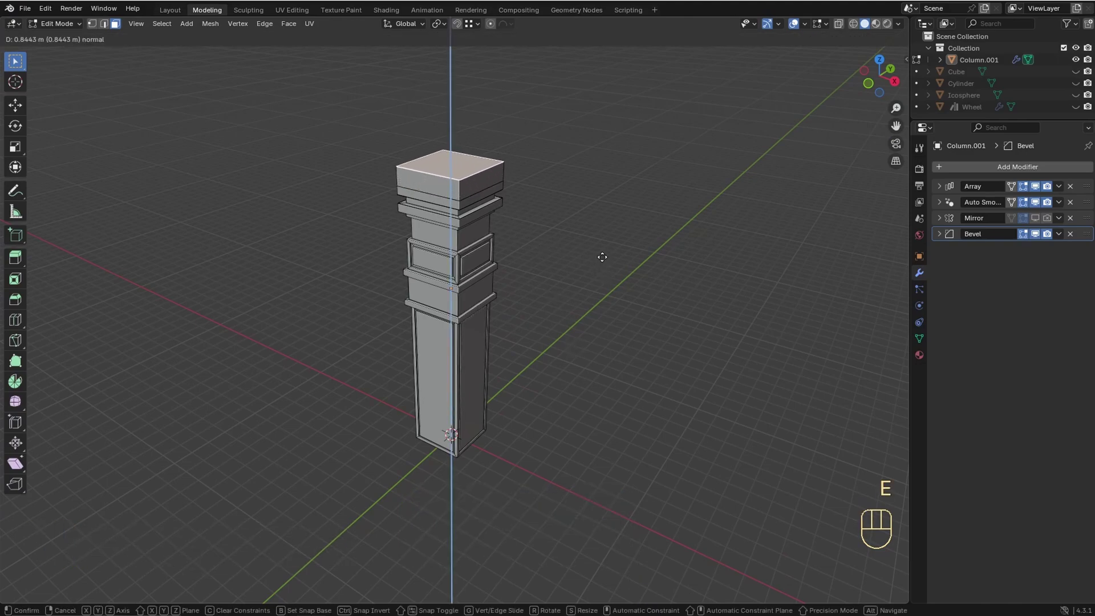
{"action": "left_click", "coordinate": [599, 260]}
{"action": "key", "text": "alt+e"}
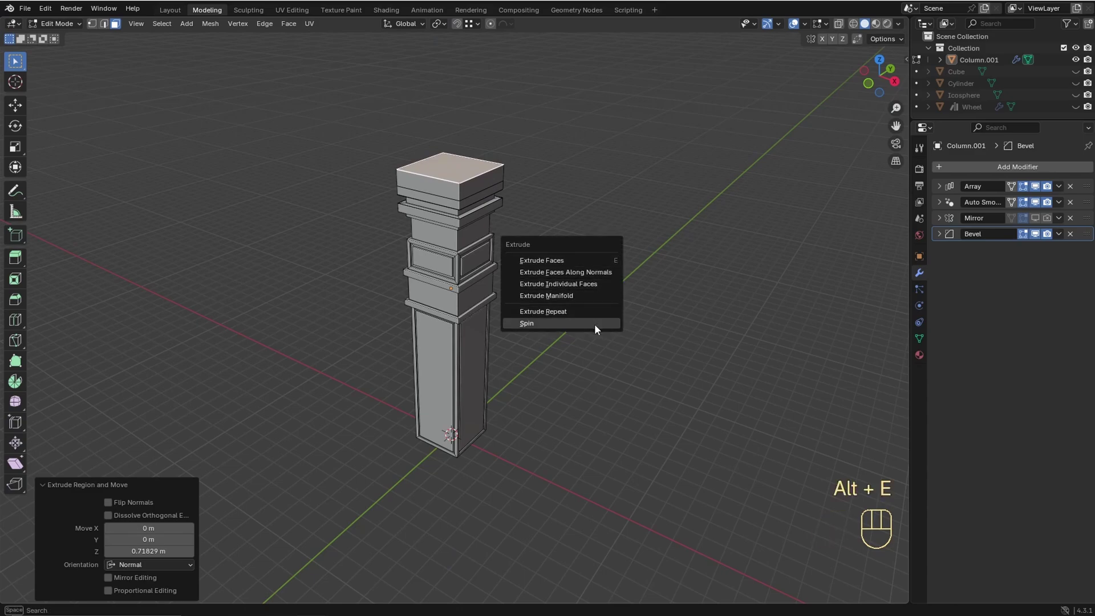
{"action": "left_click", "coordinate": [609, 261]}
{"action": "left_click", "coordinate": [578, 267]}
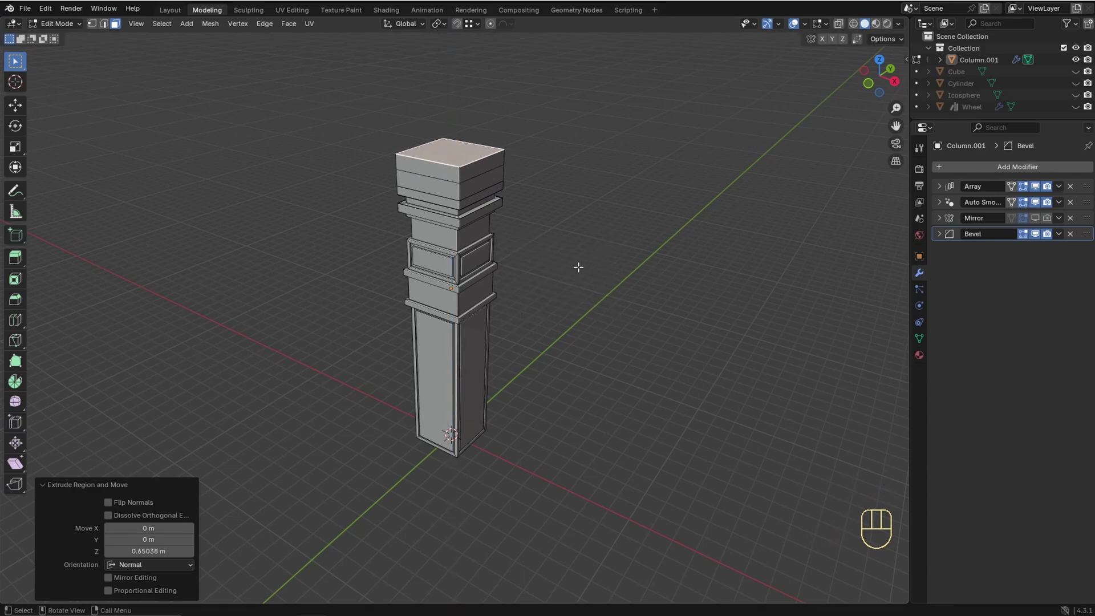
Step: Raise the column top to 0.85193 m with the toolbar Extrude Region handle
{"action": "left_click", "coordinate": [20, 260]}
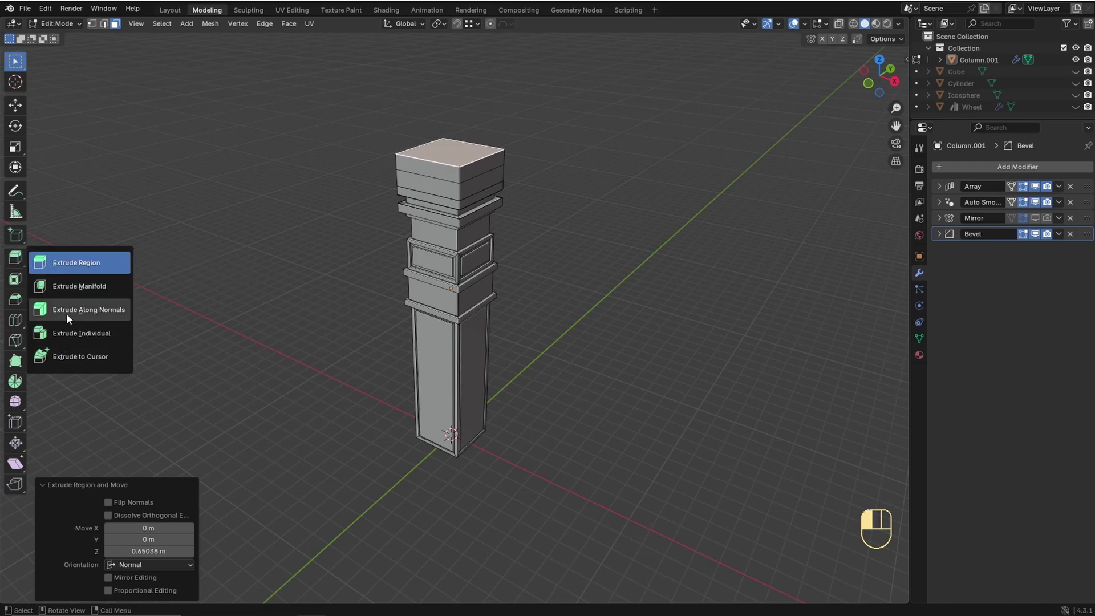
{"action": "left_click", "coordinate": [79, 265]}
{"action": "left_click_drag", "start_coordinate": [450, 106], "coordinate": [452, 86]}
{"action": "left_click_drag", "start_coordinate": [454, 77], "coordinate": [453, 74]}
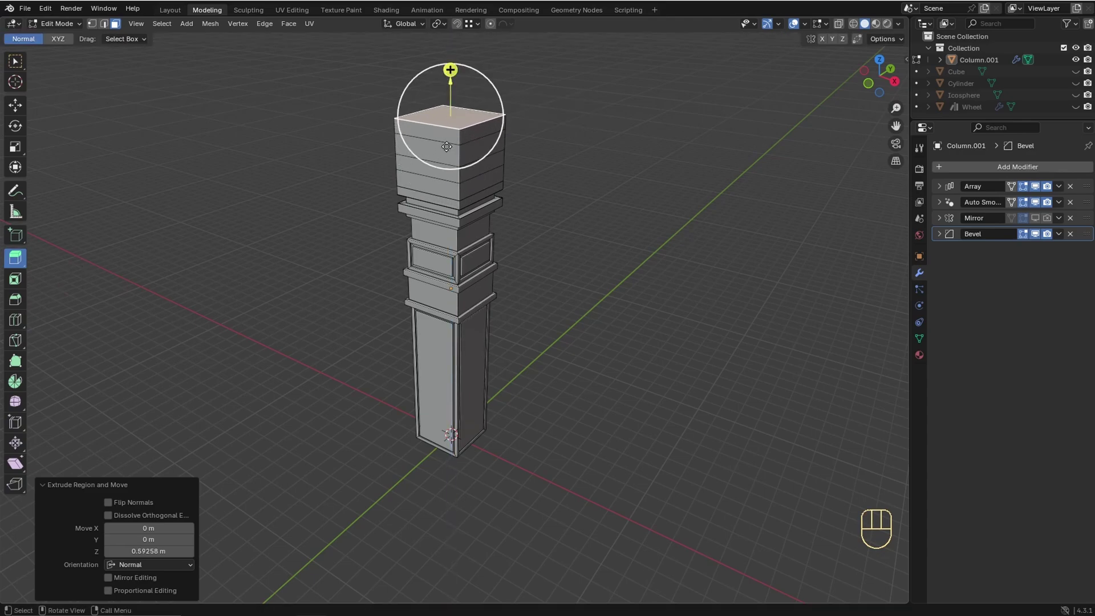
Step: Extrude a band of cap faces 1.34 m along normals into a wide ledge, then show Mesh > Extrude variants
{"action": "left_click", "coordinate": [457, 177], "text": "alt"}
{"action": "left_click_drag", "start_coordinate": [17, 261], "coordinate": [73, 308]}
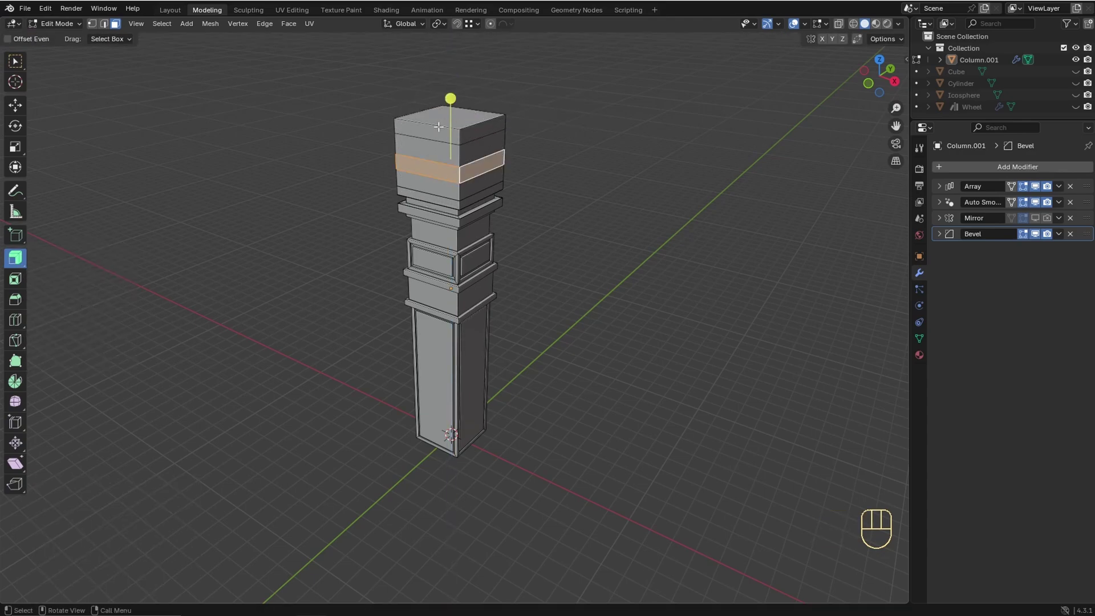
{"action": "left_click_drag", "start_coordinate": [450, 102], "coordinate": [443, 78]}
{"action": "left_click", "coordinate": [211, 25]}
{"action": "mouse_move", "coordinate": [256, 87]}
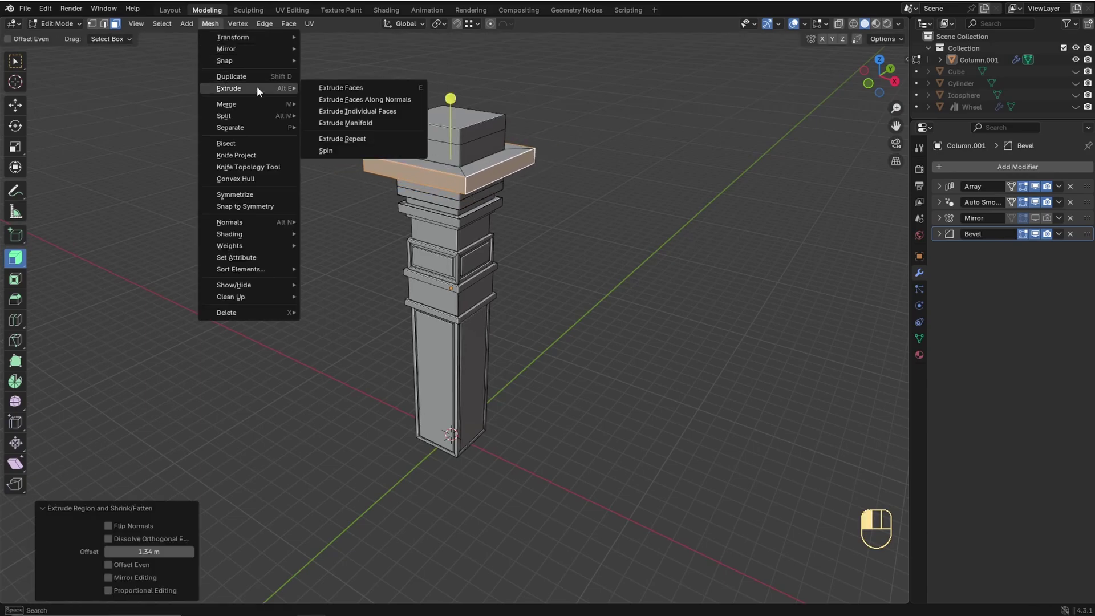